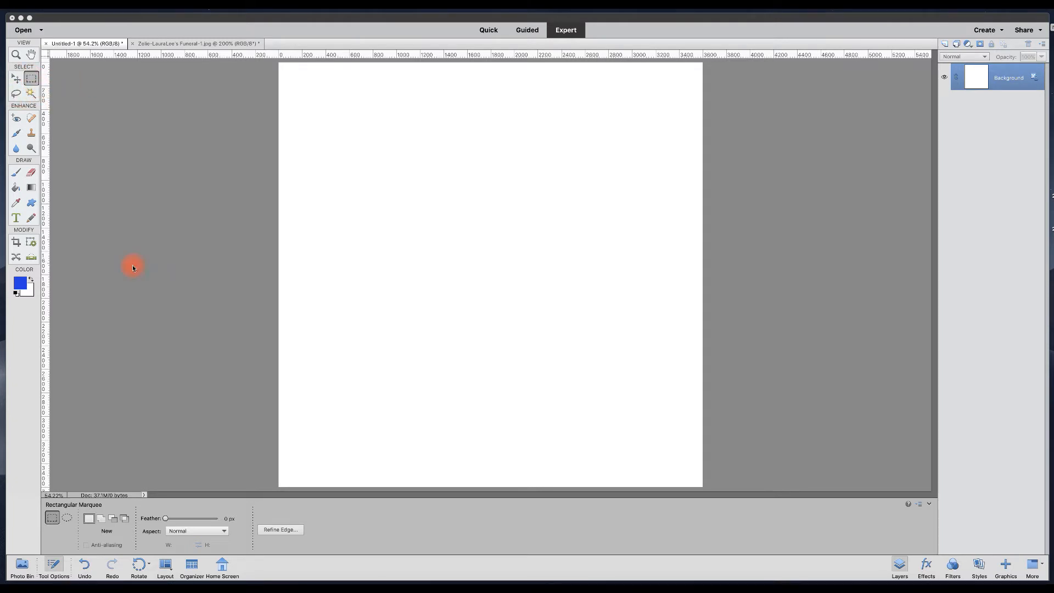
# Draw a rectangular marquee on the blank canvas, try a blue 317 px brush stroke through it, and undo the stroke.
pyautogui.click(67, 517)
pyautogui.click(51, 517)
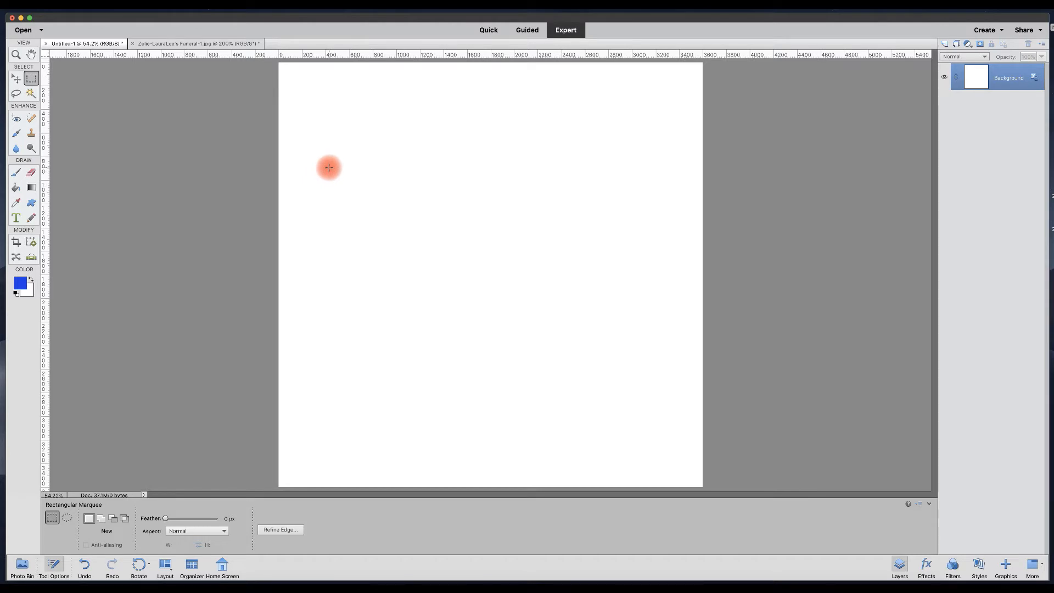
pyautogui.moveTo(329, 167); pyautogui.dragTo(542, 302)
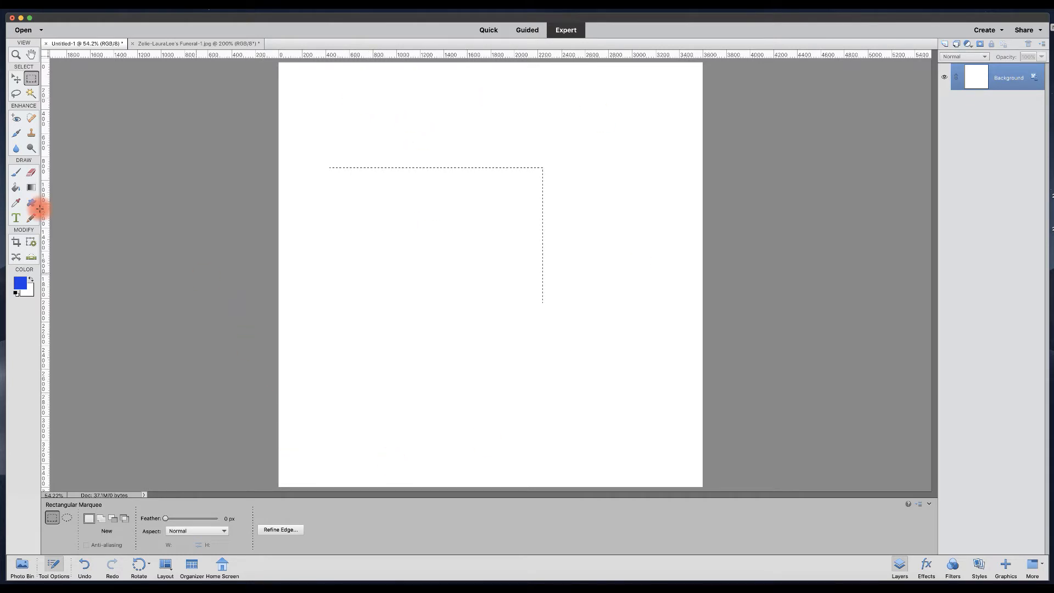
pyautogui.click(15, 173)
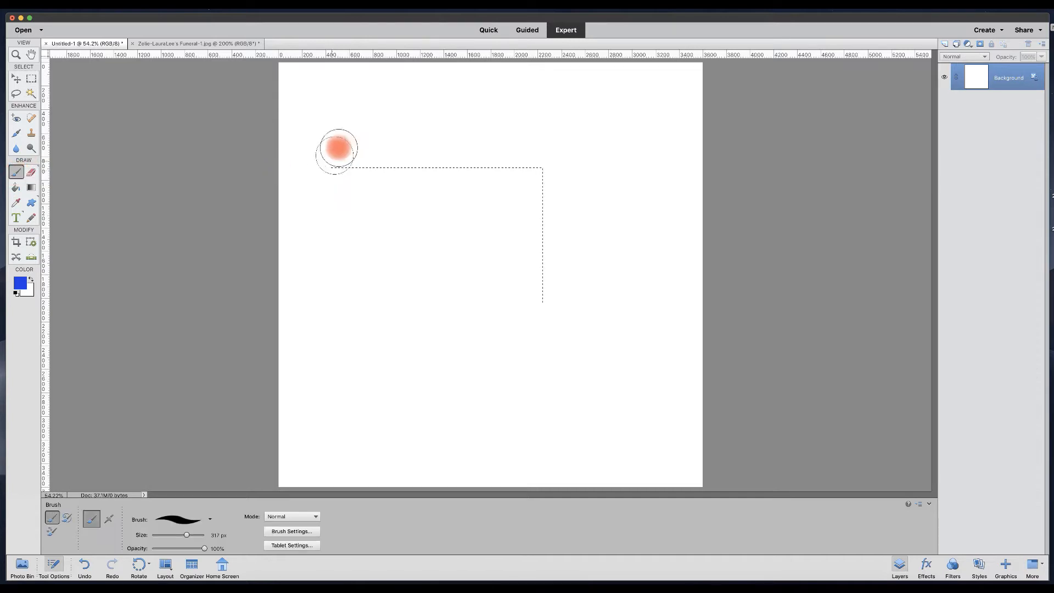
pyautogui.moveTo(362, 155)
pyautogui.mouseDown()
pyautogui.moveTo(394, 186)
pyautogui.moveTo(493, 361)
pyautogui.mouseUp()
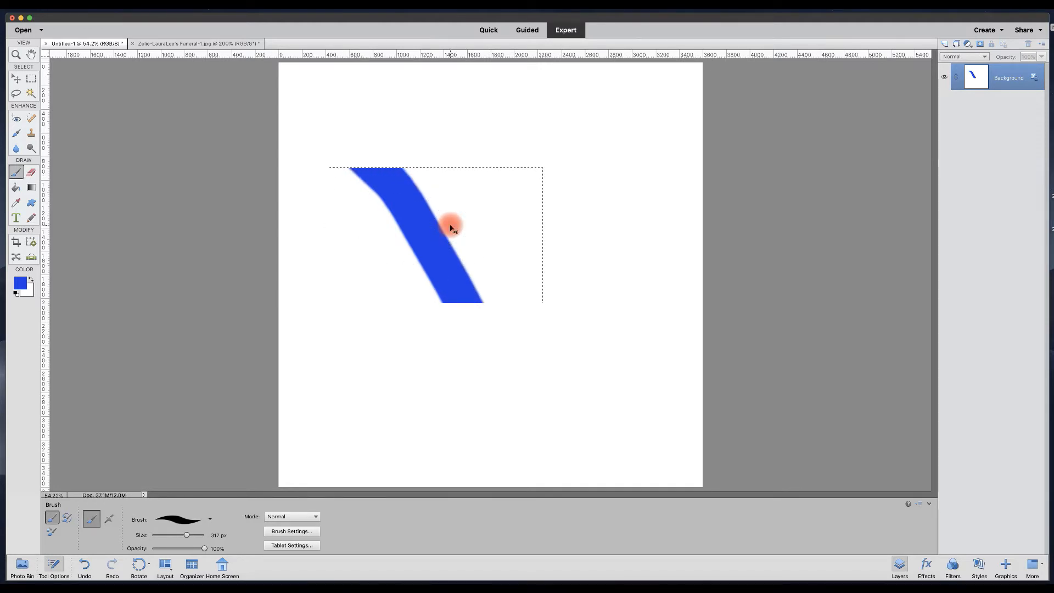
pyautogui.press('super+z')
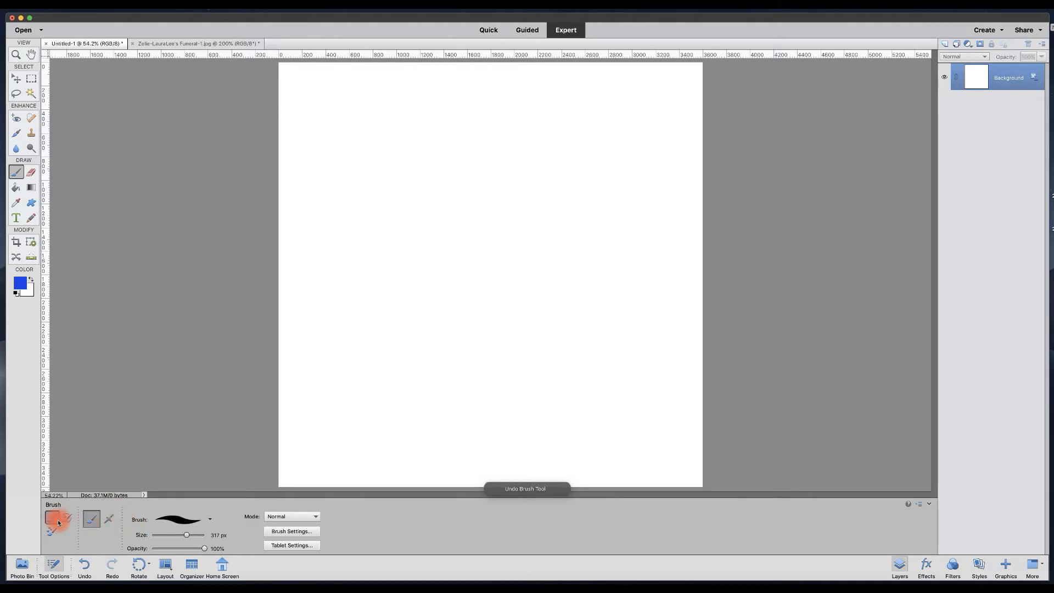
# Try two new rectangular marquee selections on the canvas, deselecting each one.
pyautogui.click(32, 78)
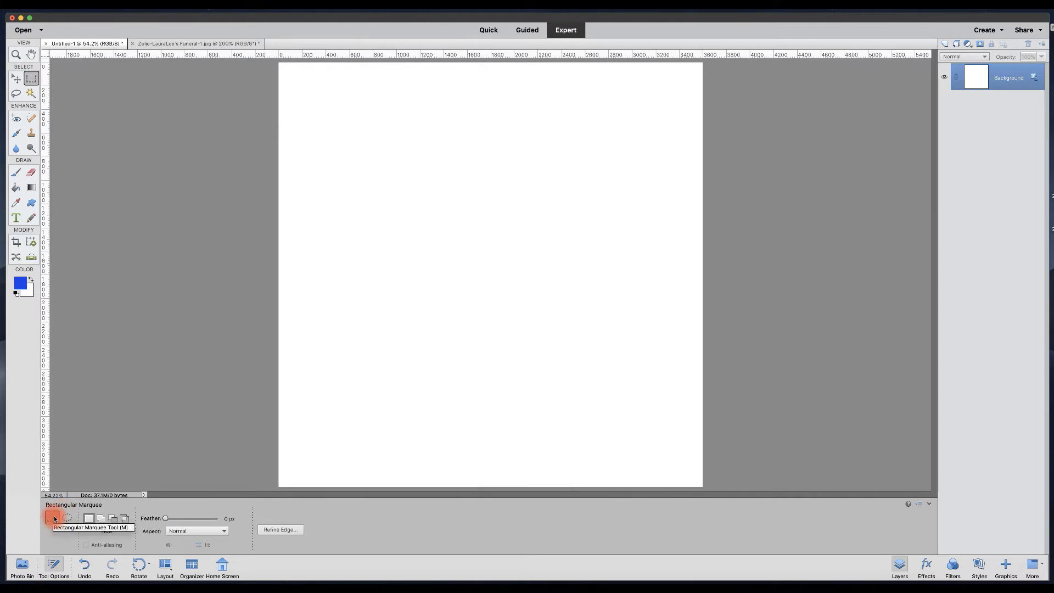
pyautogui.moveTo(363, 157); pyautogui.dragTo(509, 301)
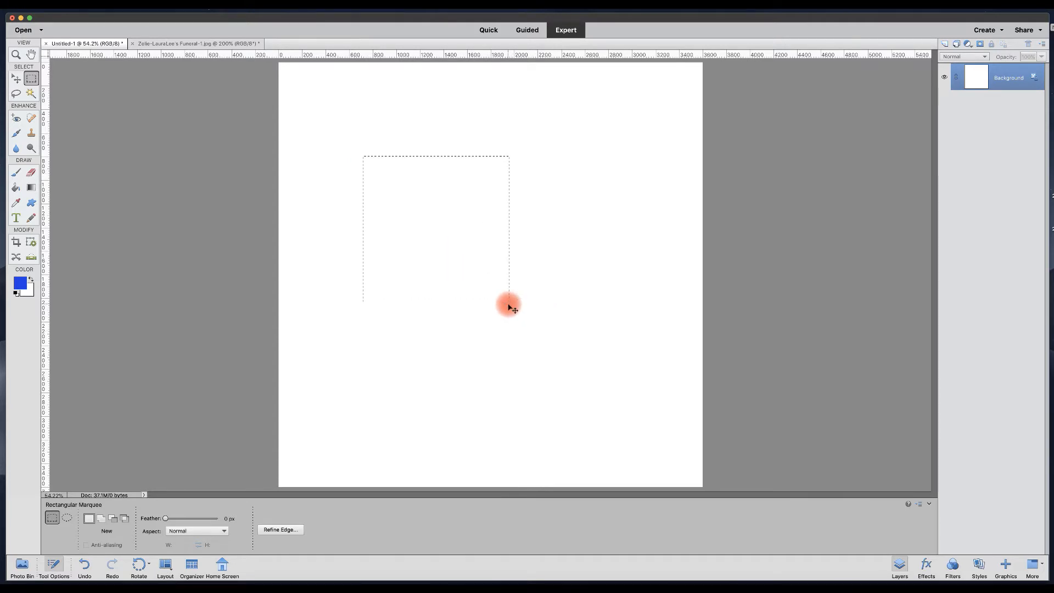
pyautogui.click(508, 304)
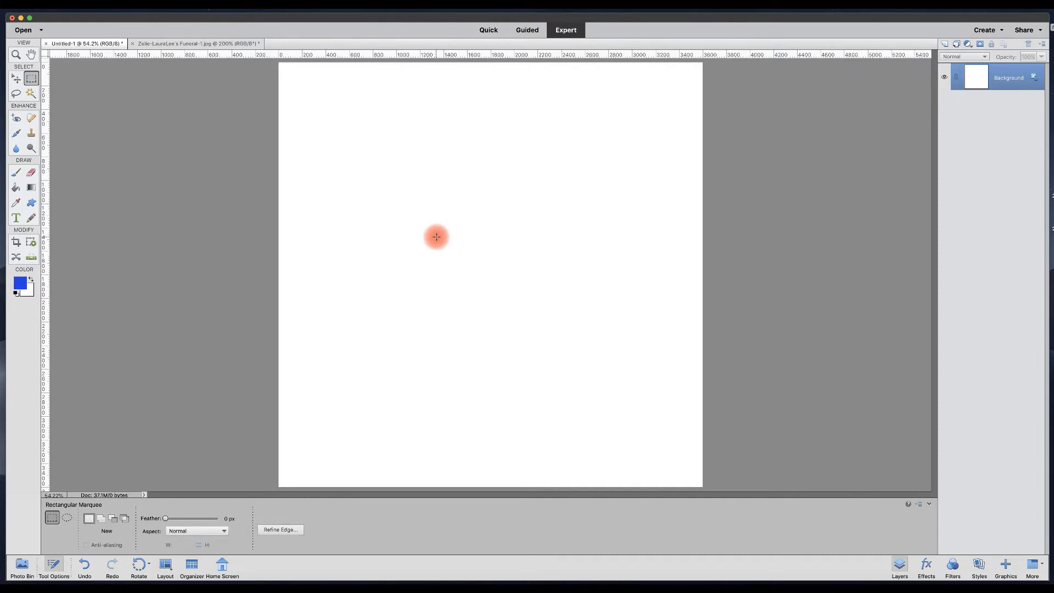
pyautogui.moveTo(475, 262); pyautogui.dragTo(498, 243)
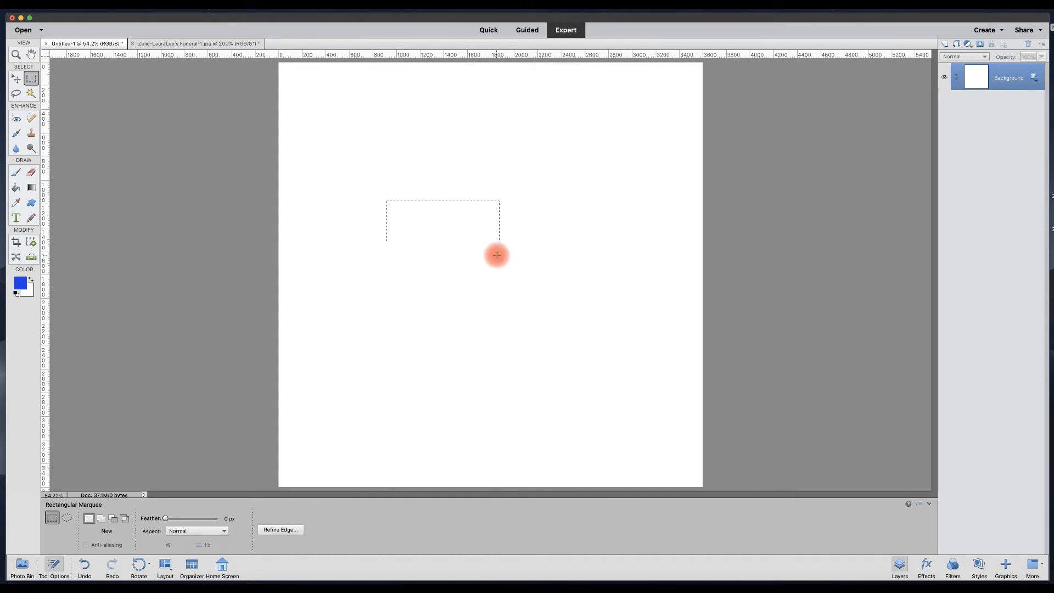
pyautogui.click(497, 255)
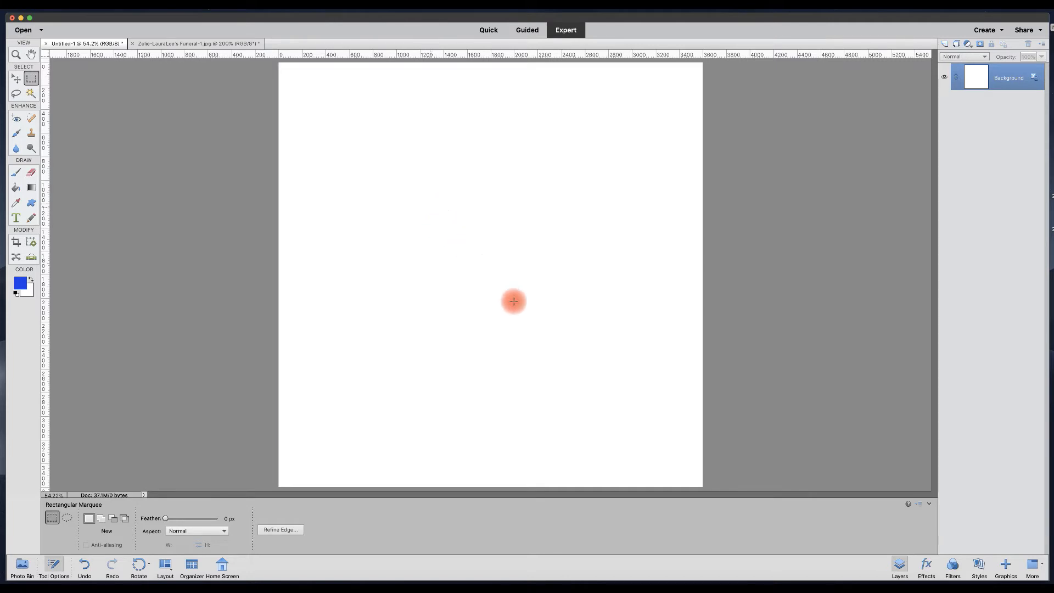
# Select a square about 1380 px wide in the canvas's upper left and fill it with the Foreground Color.
pyautogui.moveTo(532, 320); pyautogui.dragTo(508, 287)
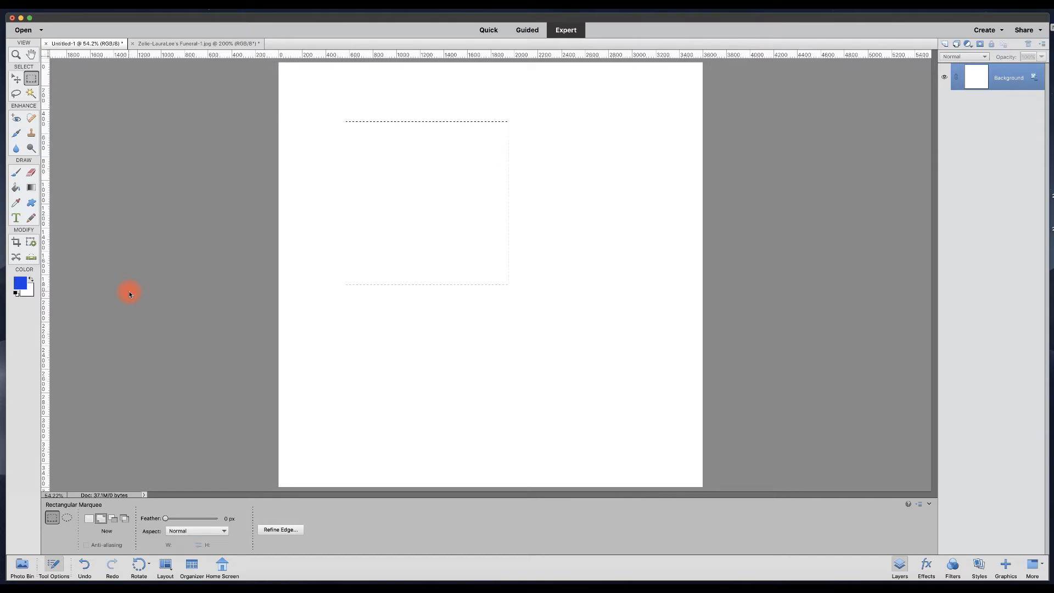
pyautogui.hotkey('shift', 'BackSpace')
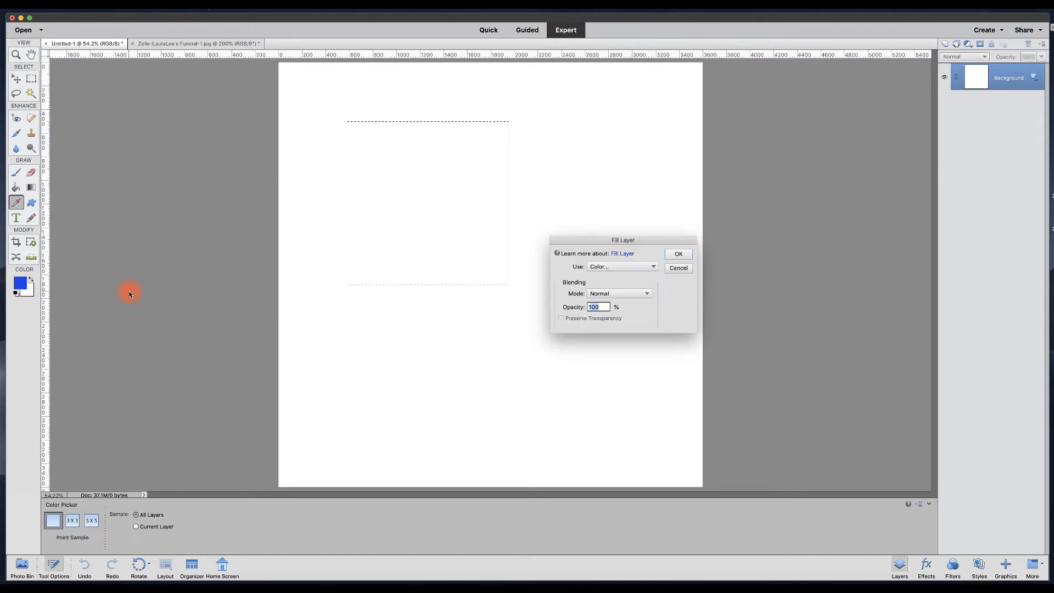
pyautogui.click(645, 268)
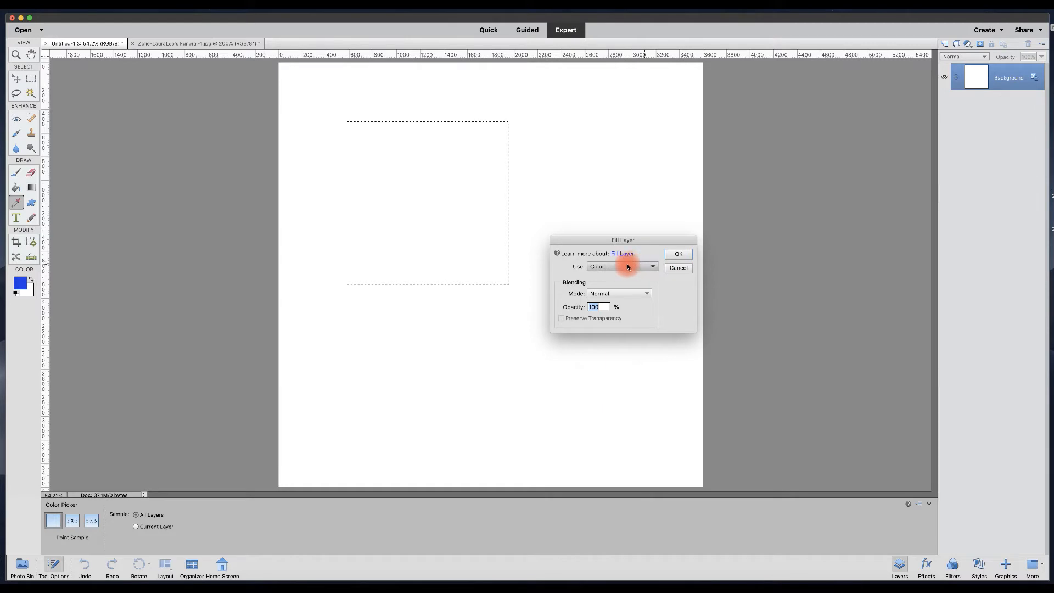
pyautogui.click(614, 253)
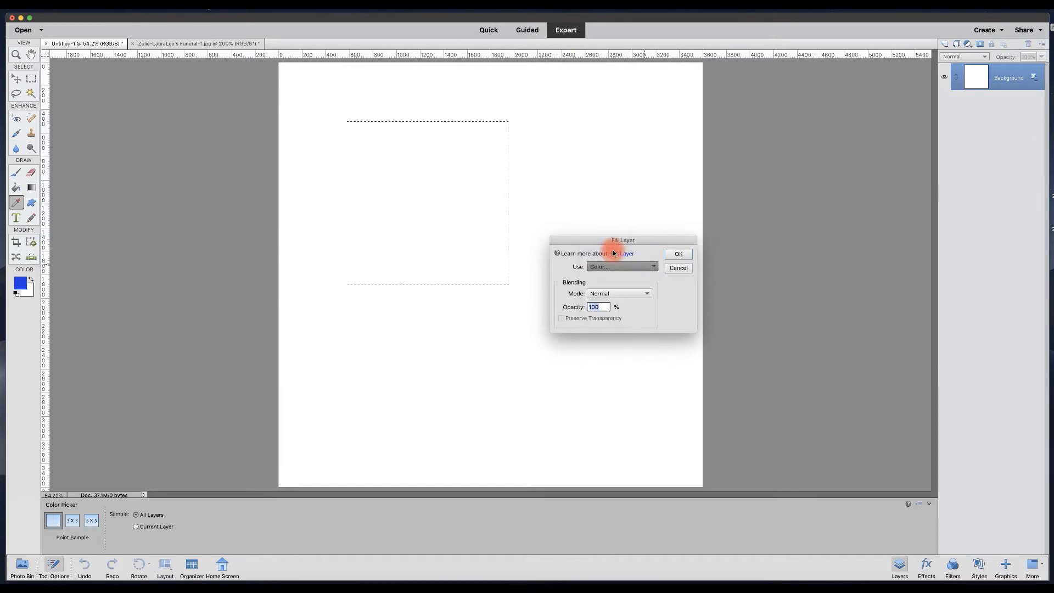
pyautogui.click(679, 254)
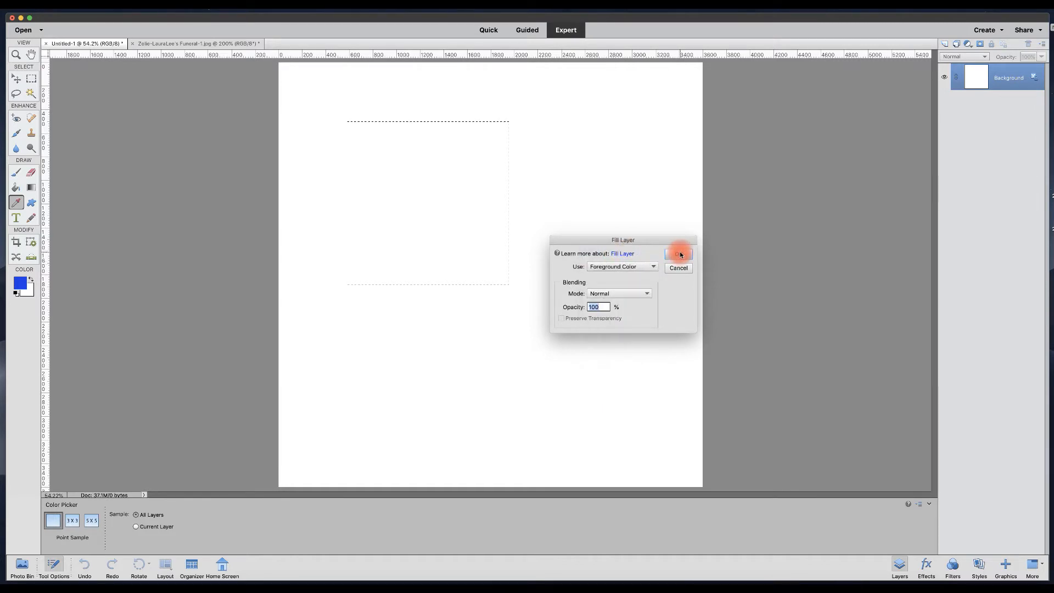
pyautogui.press('m')
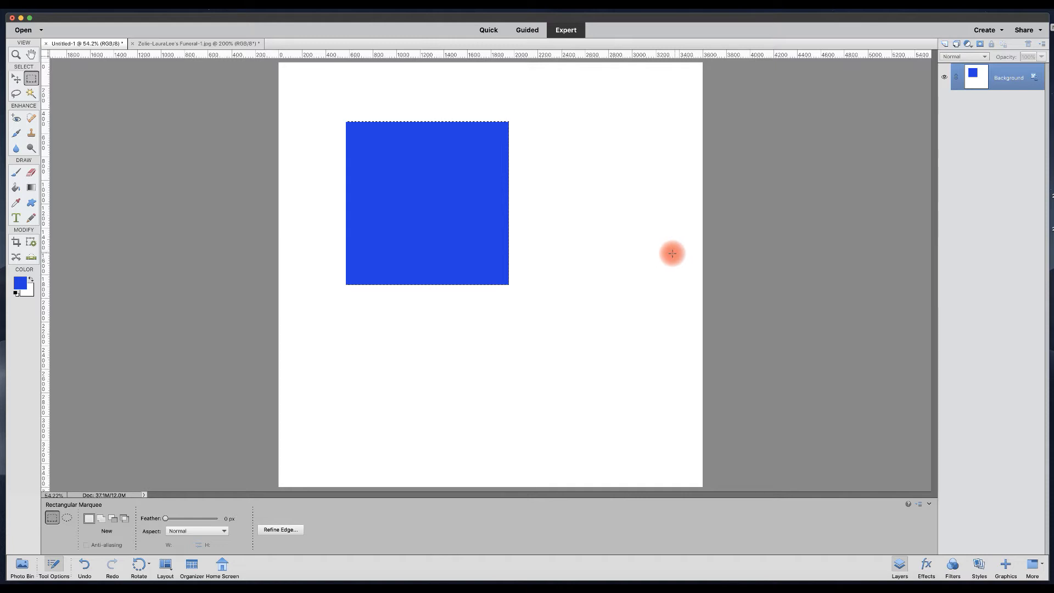
# Draw a new rectangular marquee of about 1459 by 801 px below the blue square.
pyautogui.click(113, 519)
pyautogui.click(126, 519)
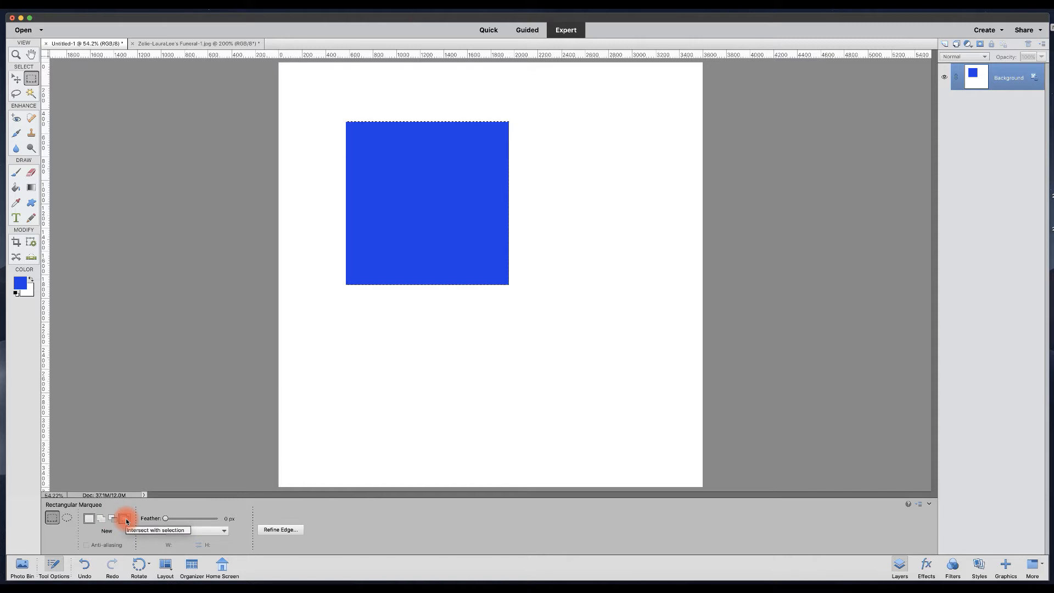
pyautogui.click(347, 312)
pyautogui.moveTo(347, 309); pyautogui.dragTo(517, 404)
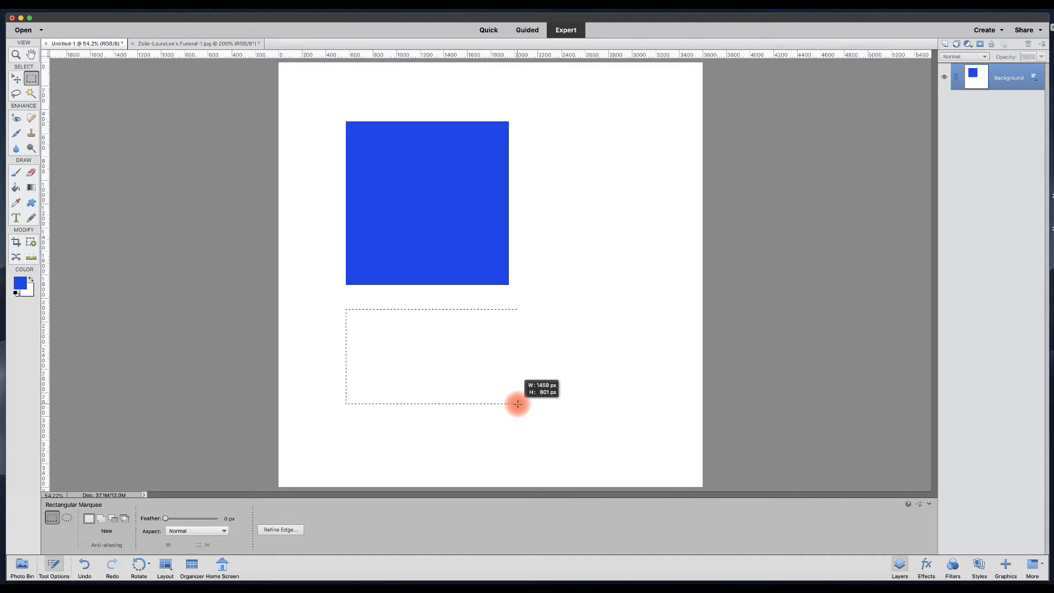
pyautogui.moveTo(517, 404); pyautogui.dragTo(517, 404)
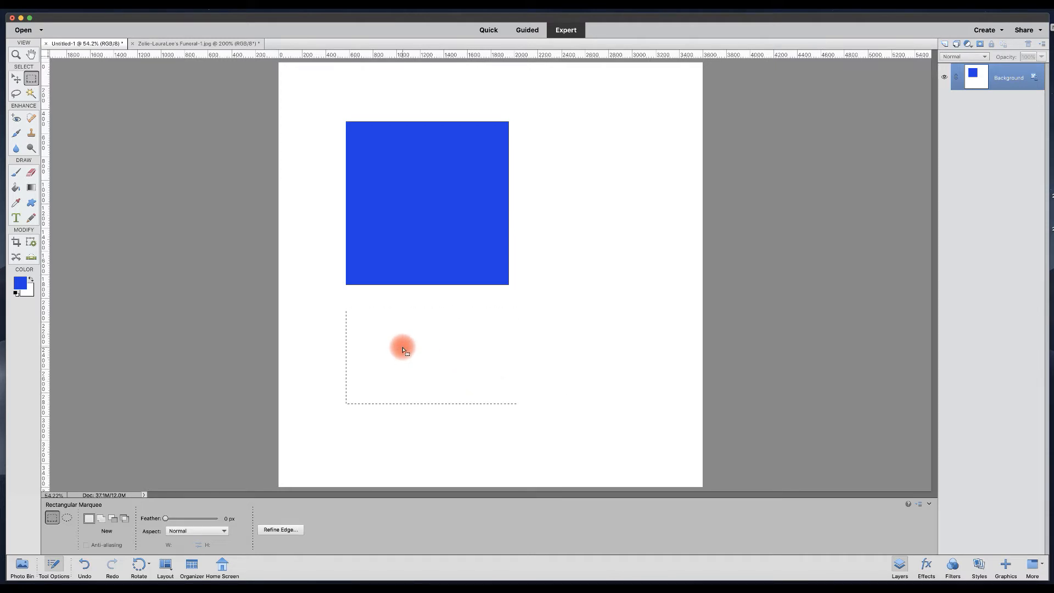
# Add an overlapping rectangle to the selection and subtract another rectangle from its lower right corner.
pyautogui.press('shift')
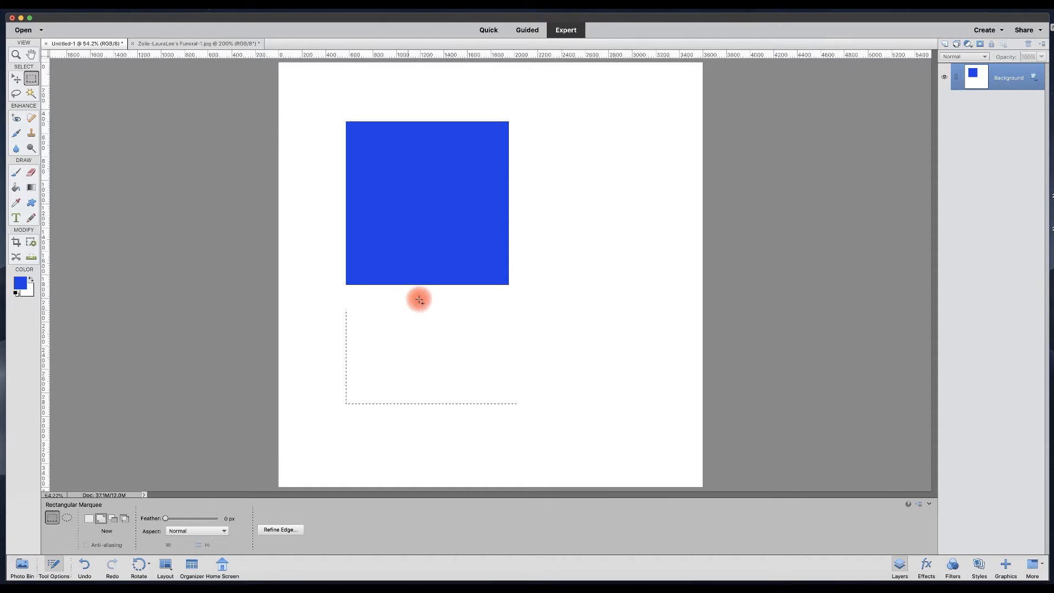
pyautogui.moveTo(419, 299); pyautogui.dragTo(404, 309)
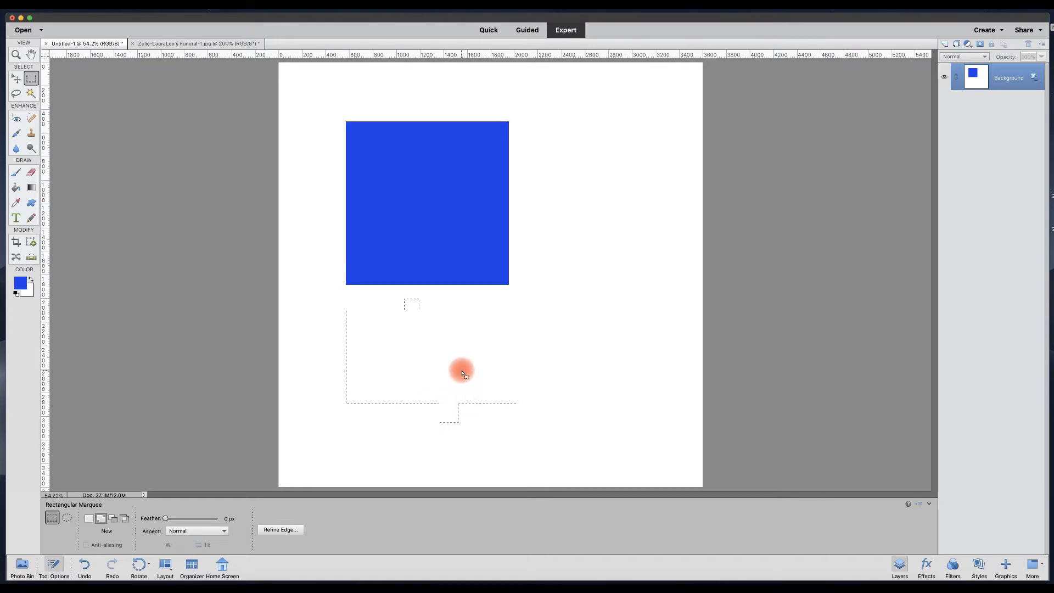
pyautogui.press('alt')
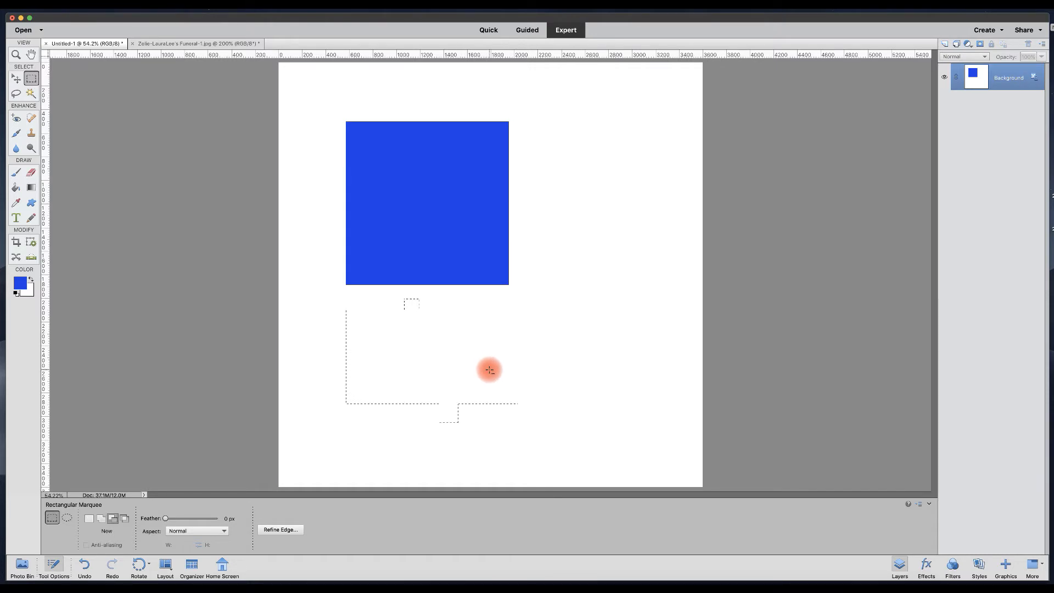
pyautogui.moveTo(490, 370); pyautogui.dragTo(530, 405)
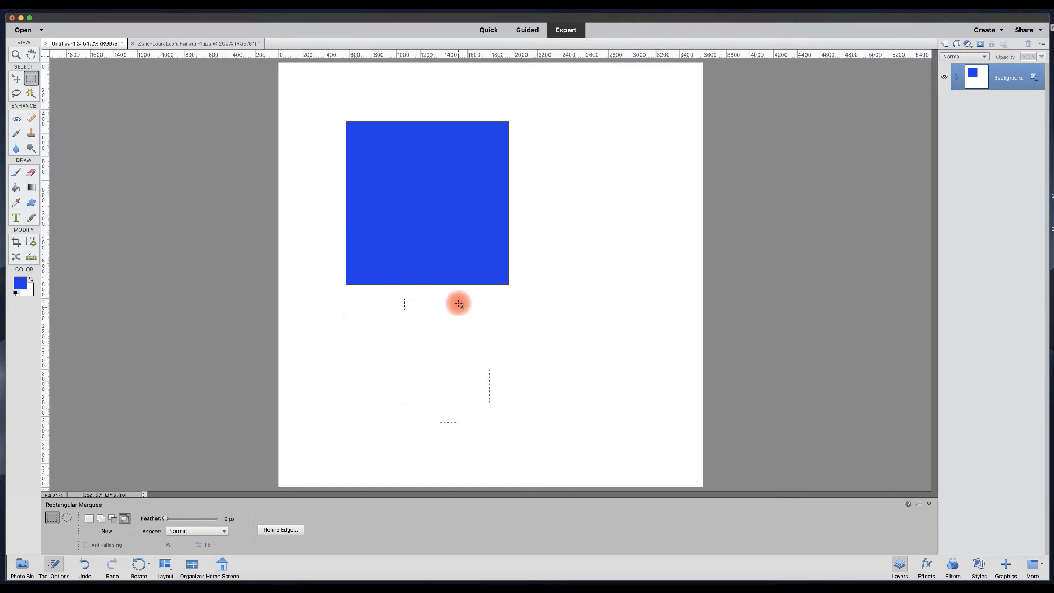
# Intersect the selection with a new rectangle over its right part, and deselect the result.
pyautogui.moveTo(511, 424); pyautogui.dragTo(509, 420)
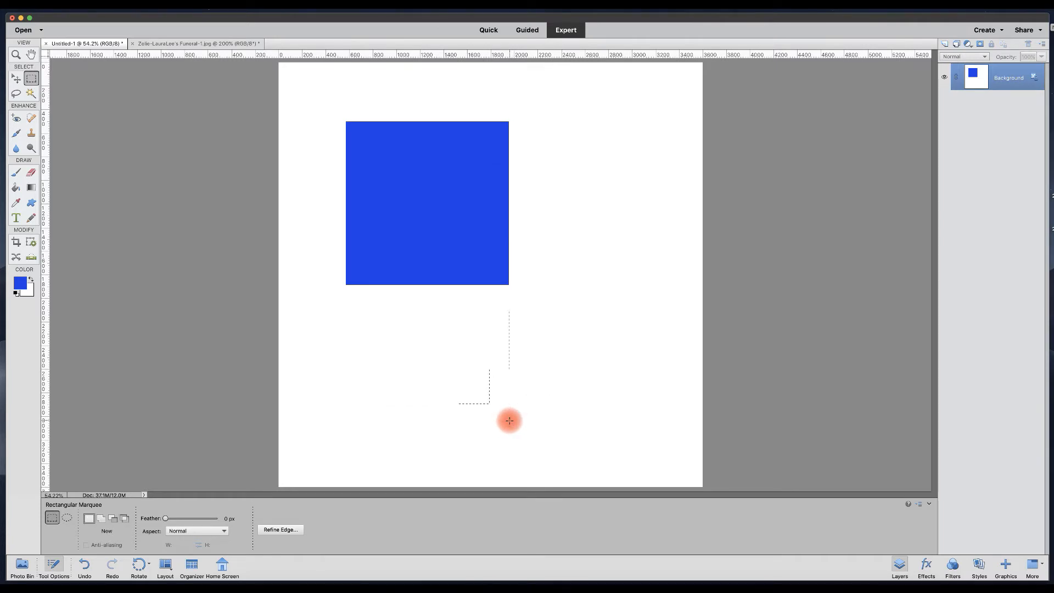
pyautogui.click(509, 421)
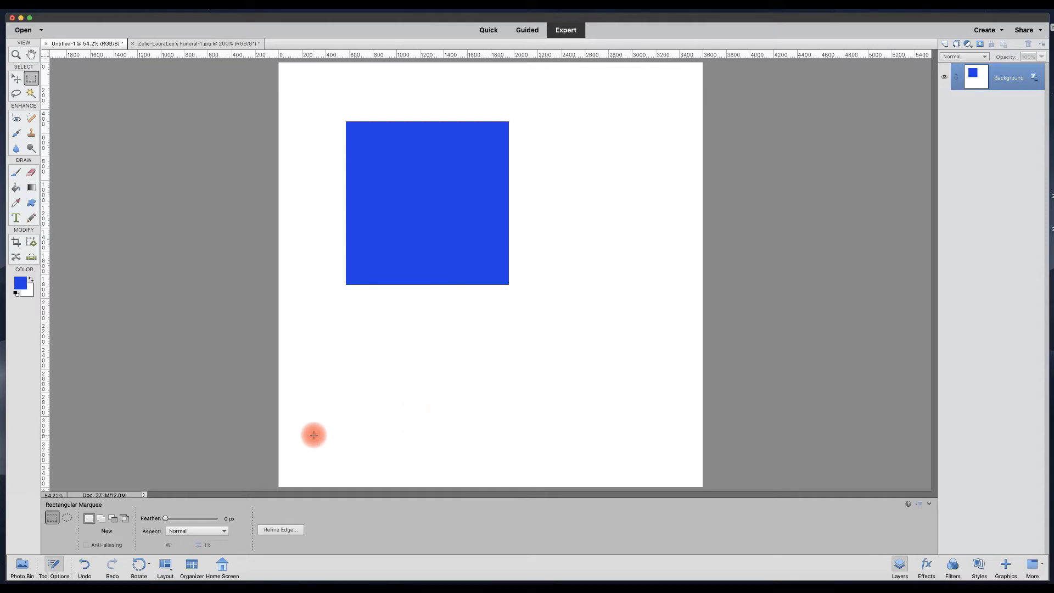
# Select a circle about 930 px in diameter below the square with the Elliptical Marquee and fill it with the Foreground Color.
pyautogui.click(66, 517)
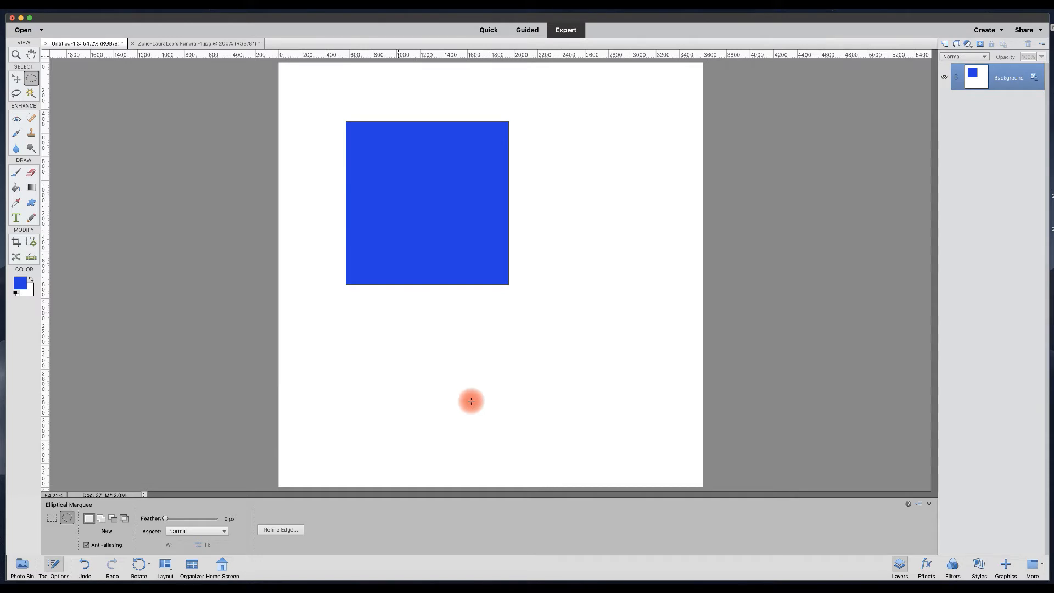
pyautogui.moveTo(384, 310); pyautogui.dragTo(492, 420)
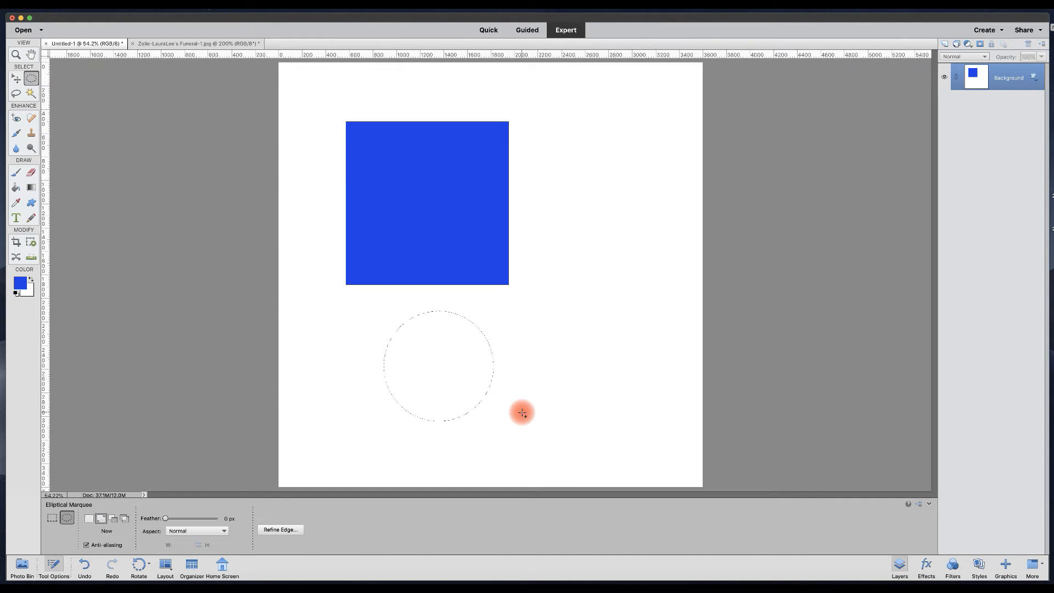
pyautogui.hotkey('shift', 'F5')
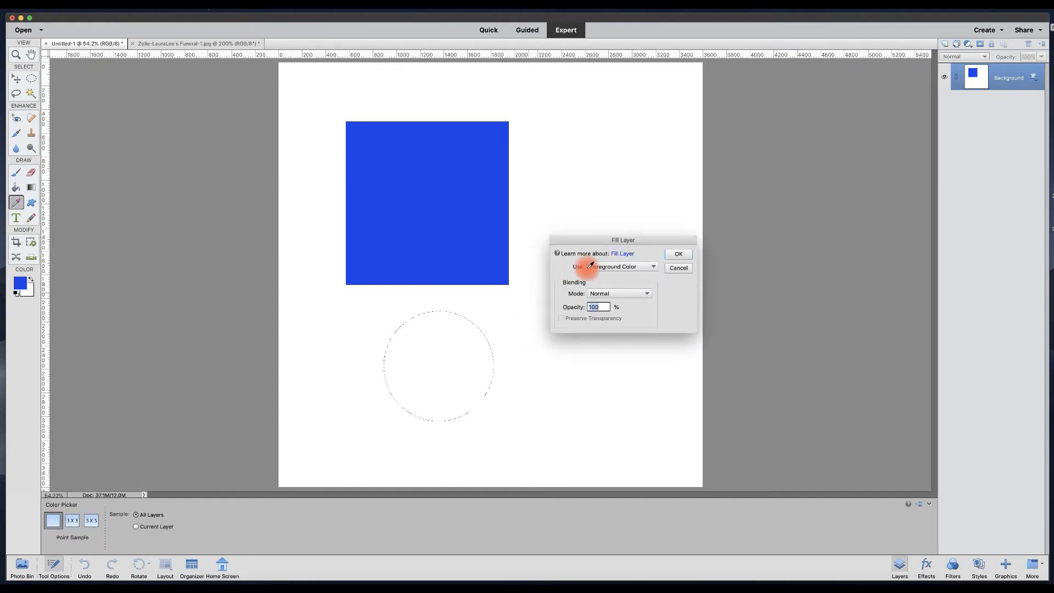
pyautogui.click(674, 256)
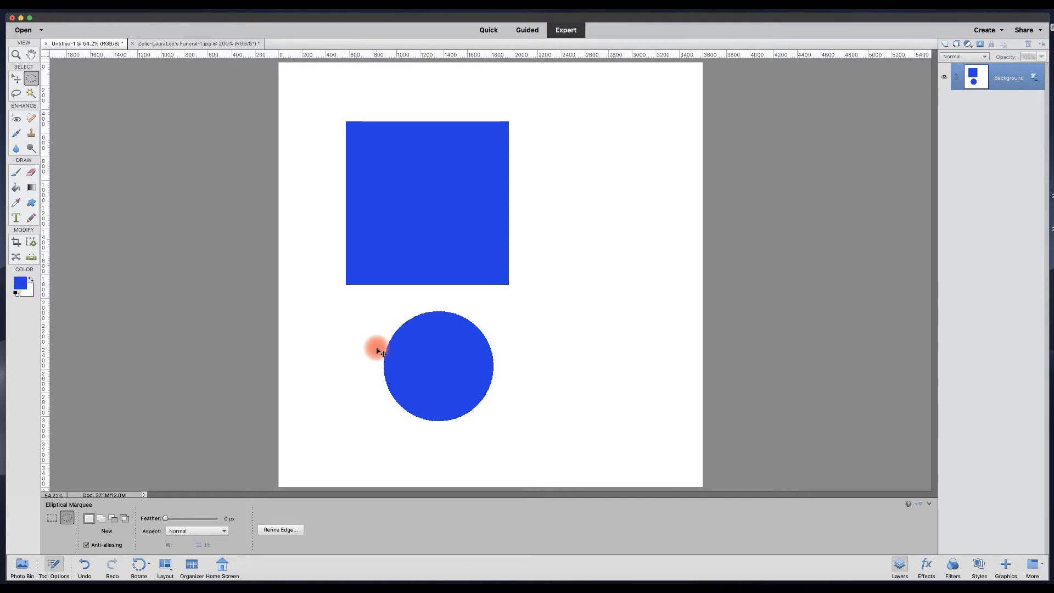
# Turn off Anti-aliasing, select an ellipse about 150 px wide just left of the circle, and fill it with the Foreground Color.
pyautogui.click(413, 389)
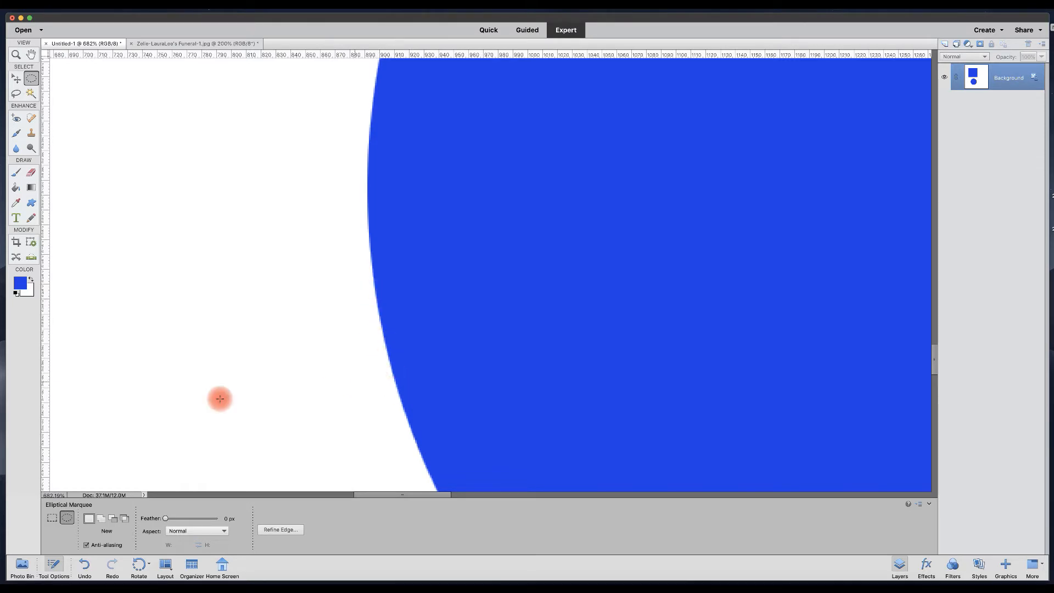
pyautogui.click(86, 545)
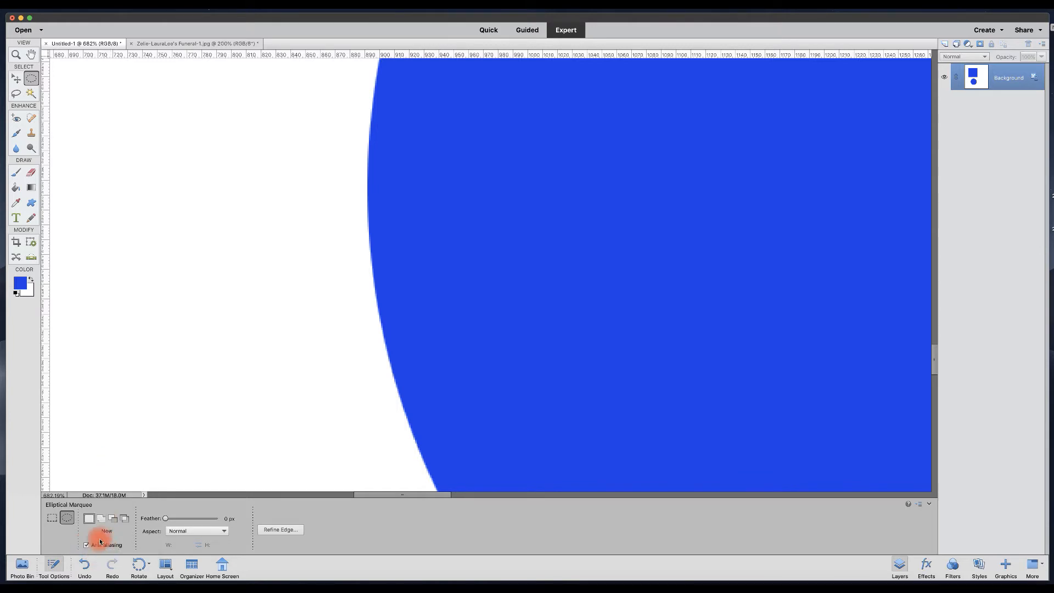
pyautogui.moveTo(138, 109); pyautogui.dragTo(360, 348)
pyautogui.press('super+d')
pyautogui.press('super+z')
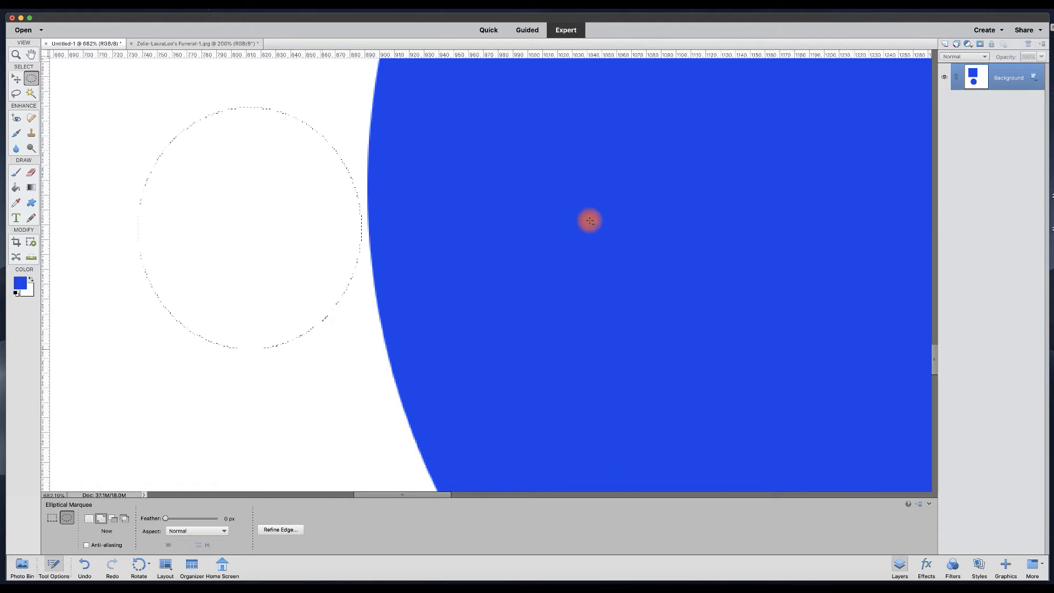
pyautogui.hotkey('shift', 'BackSpace')
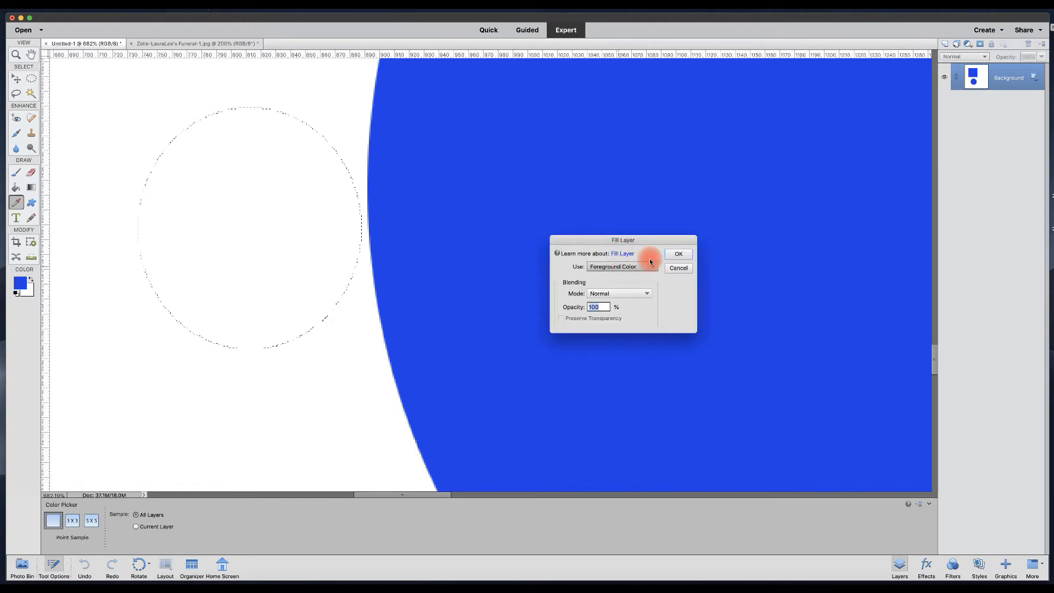
pyautogui.click(678, 254)
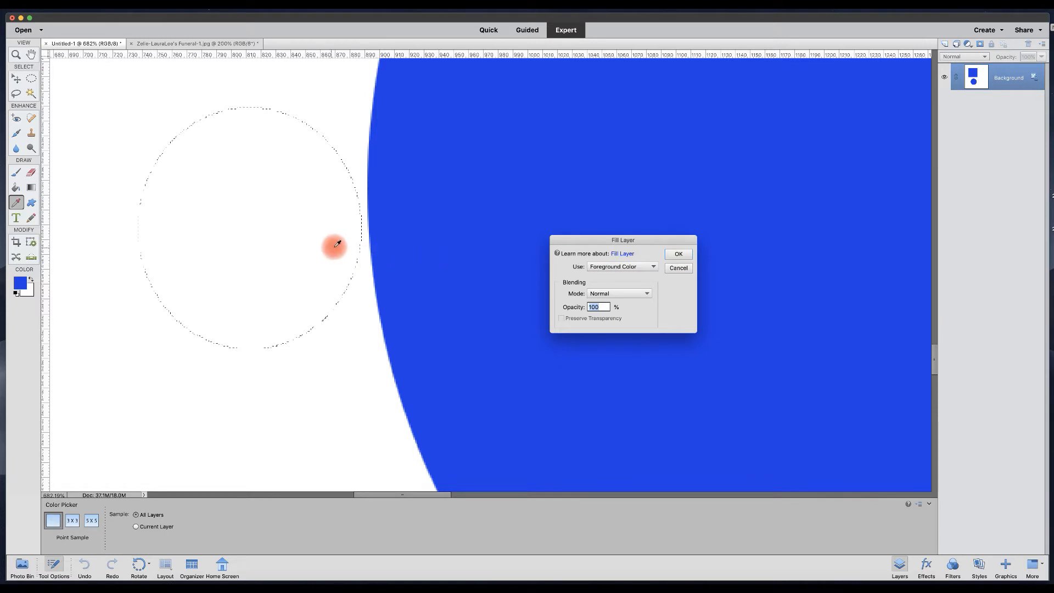
pyautogui.click(679, 254)
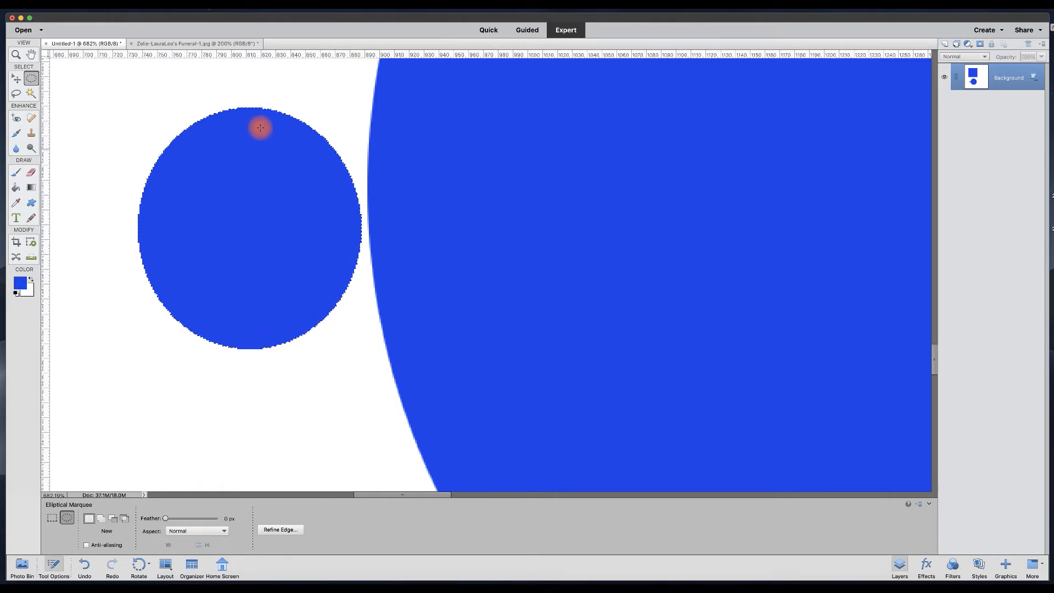
# Deselect the small ellipse, inspect the square's lower left edge, and turn Anti-aliasing back on for the Elliptical Marquee.
pyautogui.press('super+d')
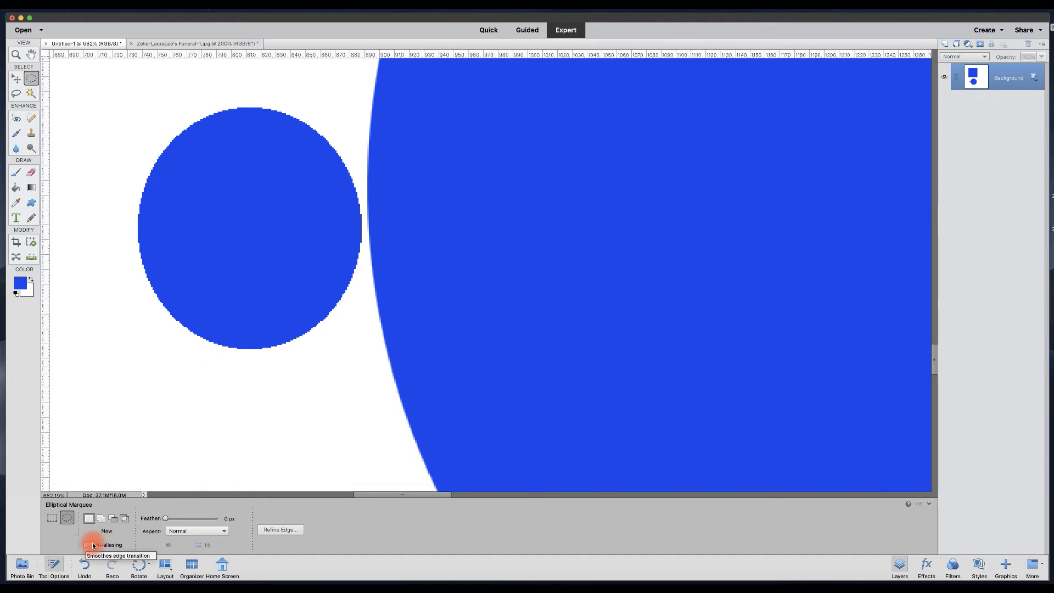
pyautogui.press('super+0')
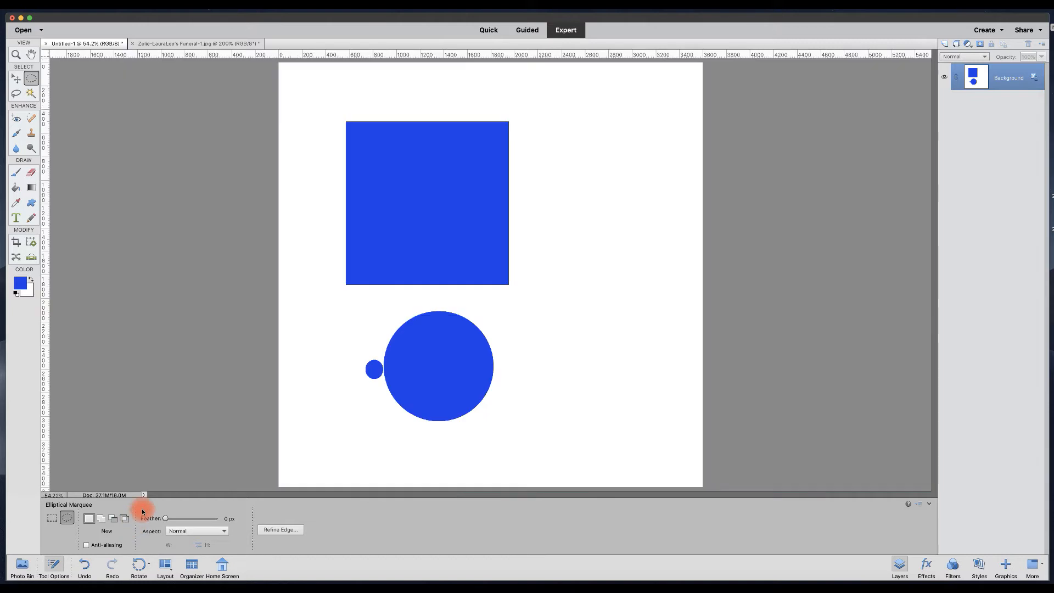
pyautogui.click(368, 295)
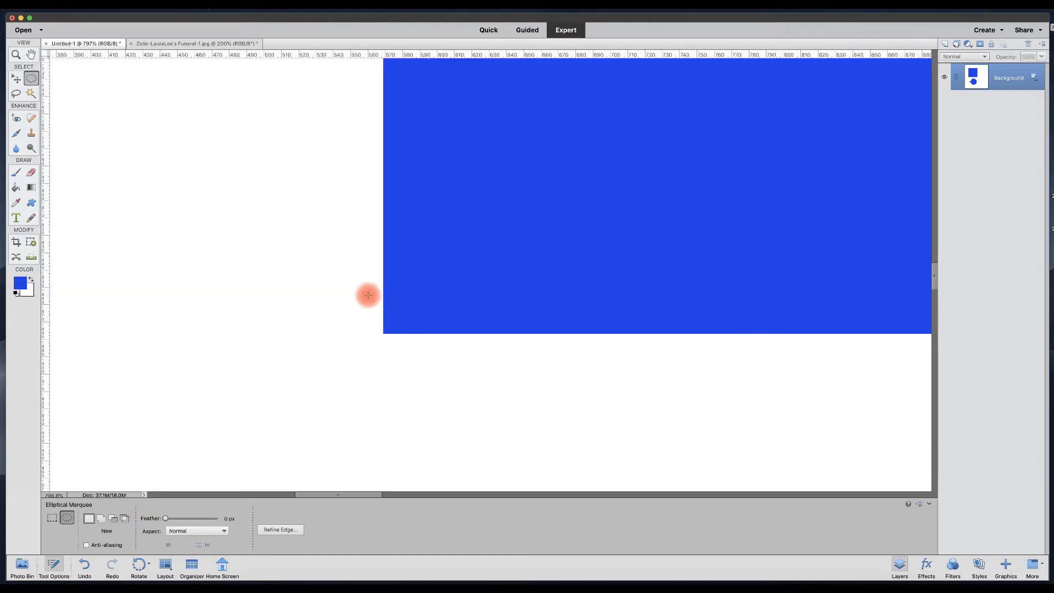
pyautogui.click(52, 519)
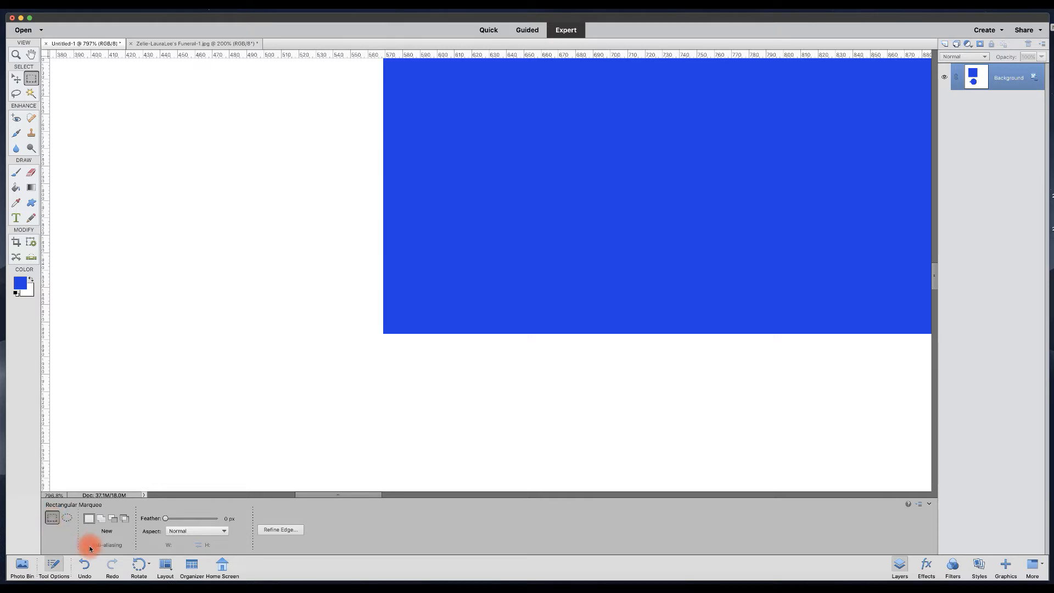
pyautogui.click(66, 518)
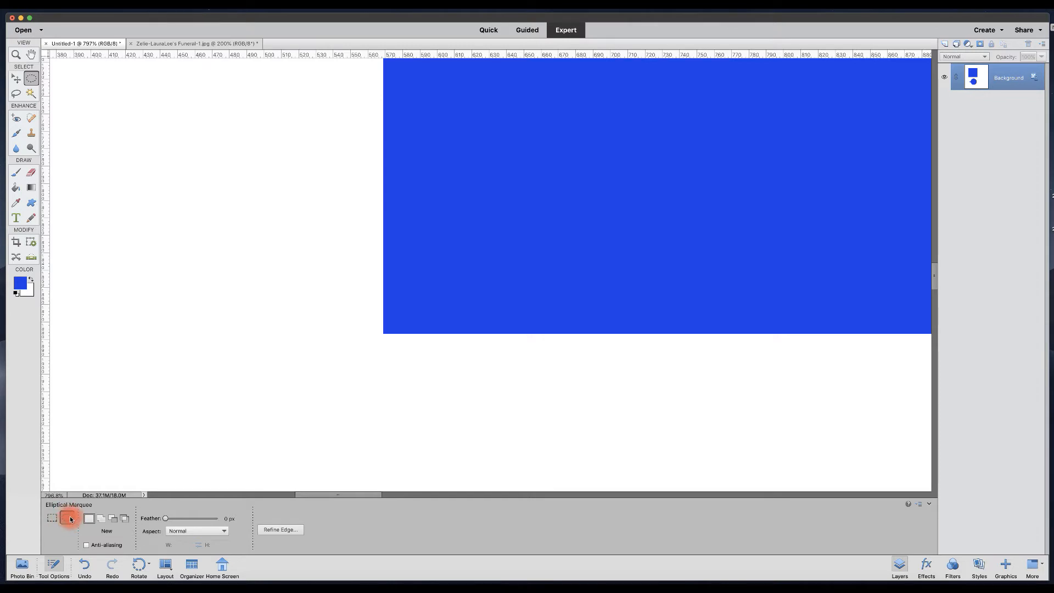
pyautogui.click(86, 545)
pyautogui.press('super+0')
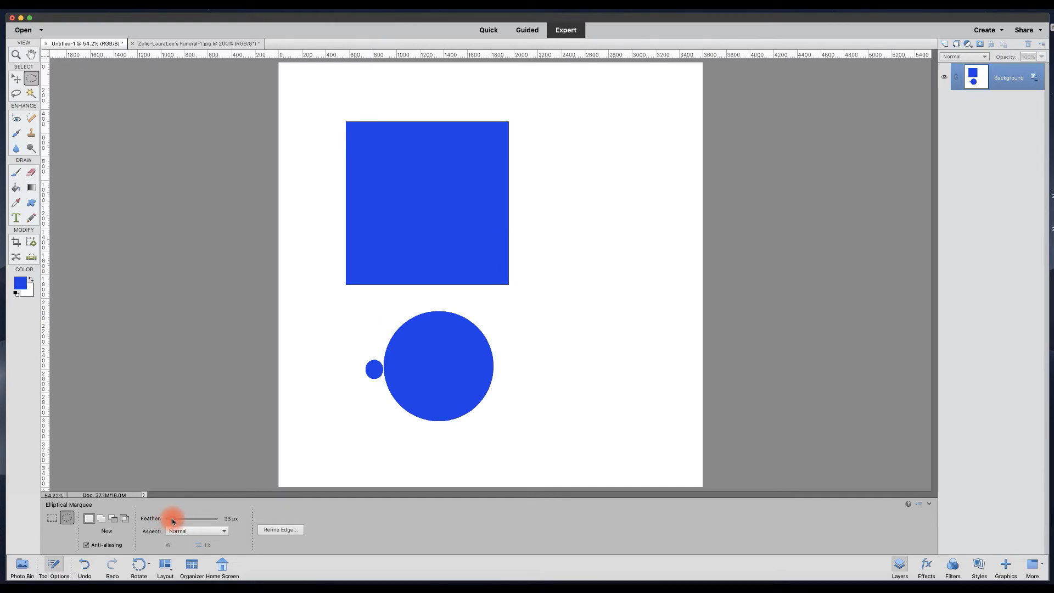
# Set the Elliptical Marquee's Feather to 250 px and try a small elliptical selection near the circle.
pyautogui.moveTo(172, 521); pyautogui.dragTo(219, 490)
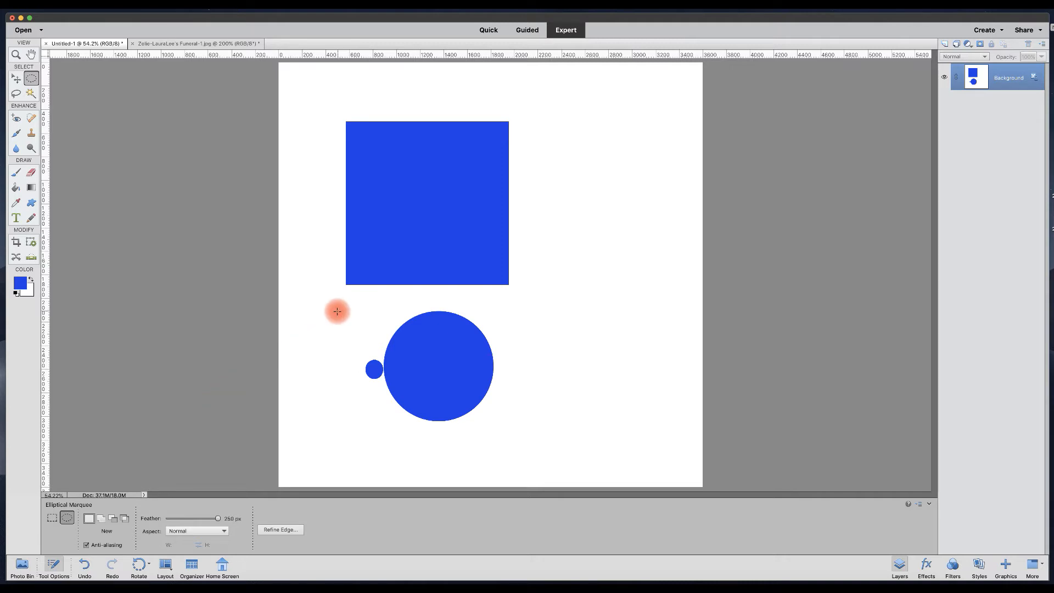
pyautogui.moveTo(375, 347); pyautogui.dragTo(369, 348)
pyautogui.click(406, 321)
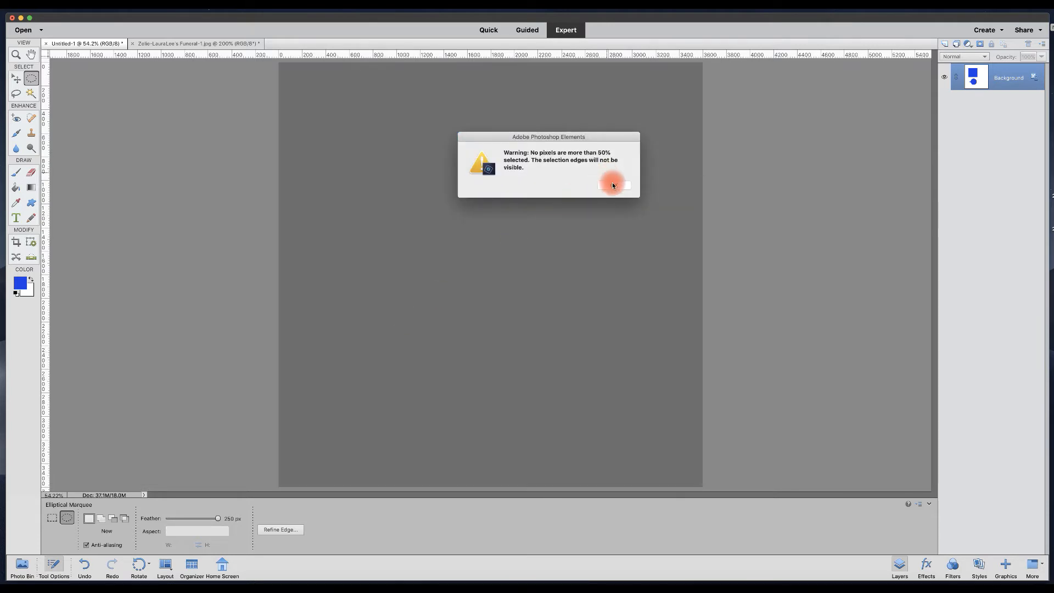
pyautogui.press('Return')
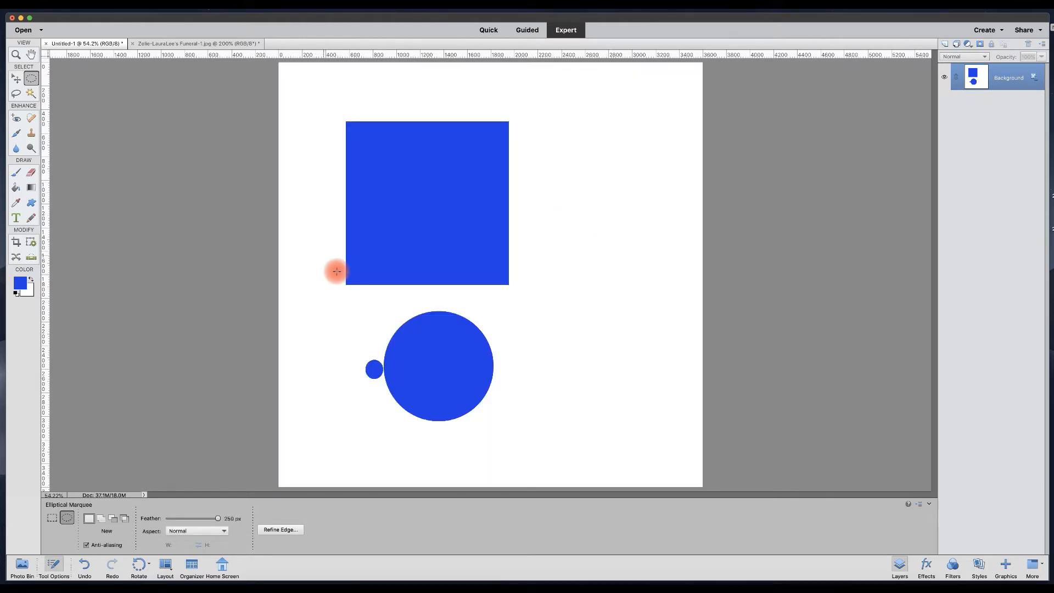
# Select a feathered circle about 840 px in diameter overlapping the square's lower left part and the circle, and fill it with the Foreground Color.
pyautogui.moveTo(441, 372); pyautogui.dragTo(425, 372)
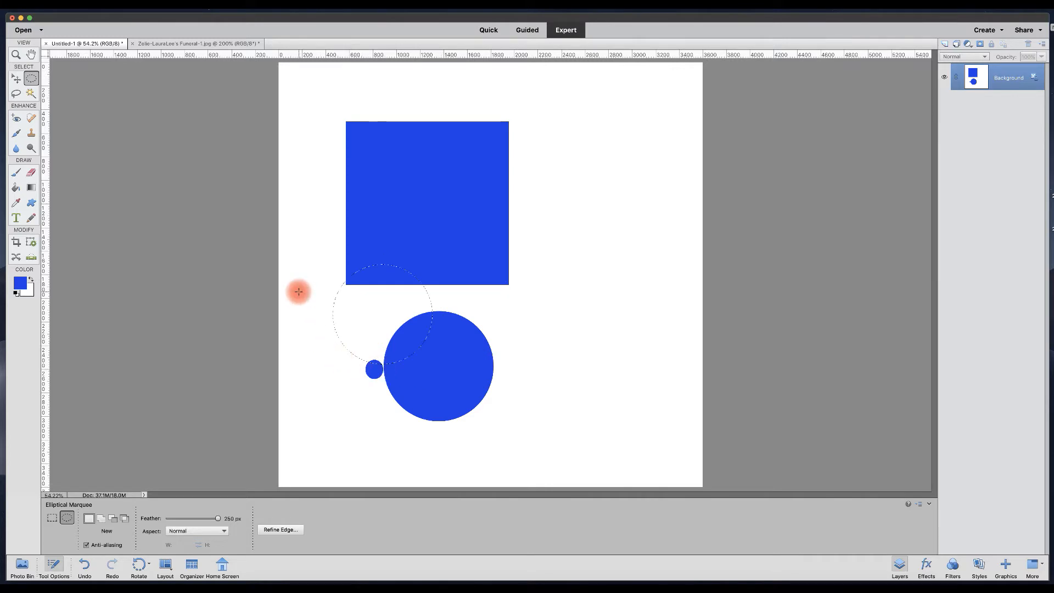
pyautogui.press('shift')
pyautogui.hotkey('shift', 'BackSpace')
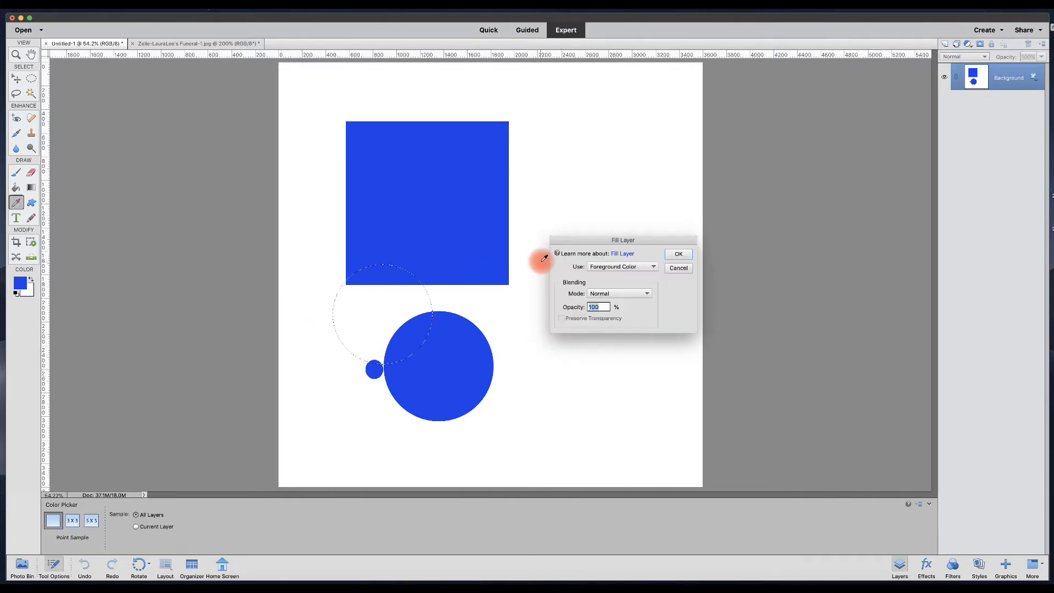
pyautogui.click(670, 254)
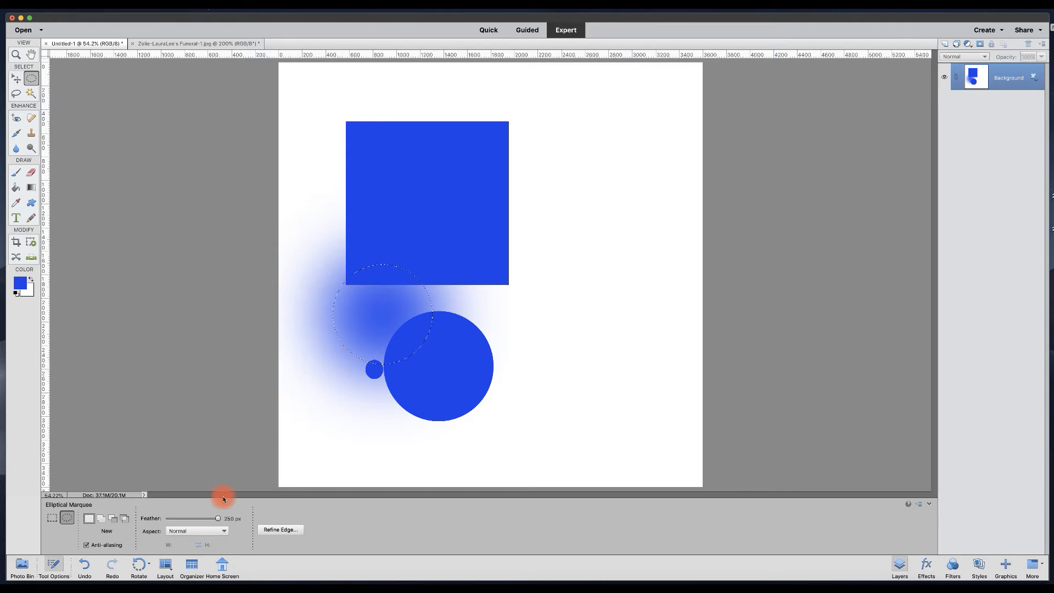
# Set Feather to 19 px, fill a new ellipse about 900 by 990 px right of the circle with the Foreground Color, and deselect.
pyautogui.moveTo(180, 519); pyautogui.dragTo(166, 518)
pyautogui.moveTo(166, 521); pyautogui.dragTo(169, 521)
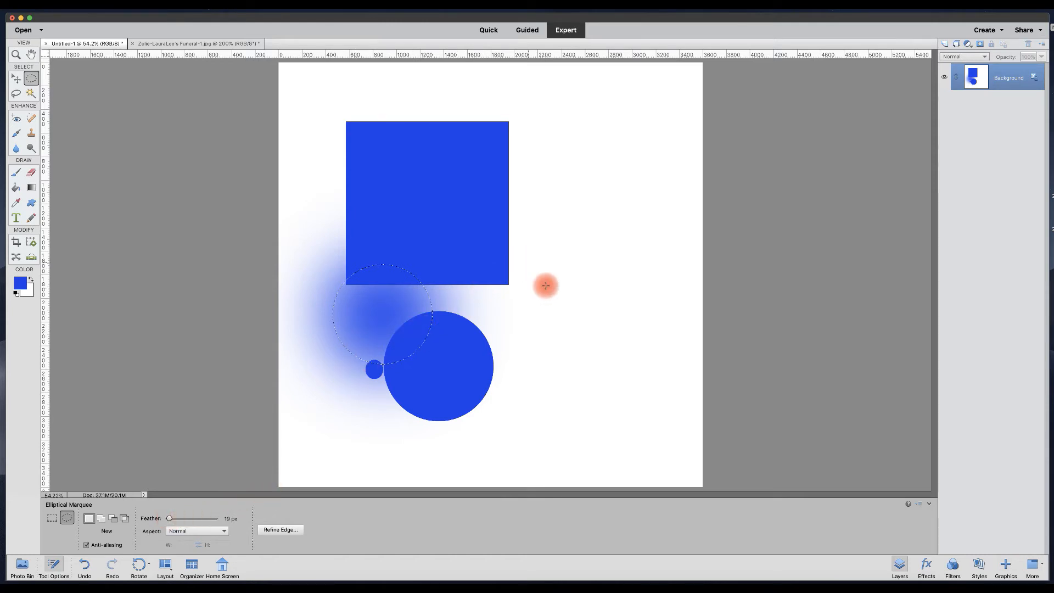
pyautogui.moveTo(622, 376); pyautogui.dragTo(636, 382)
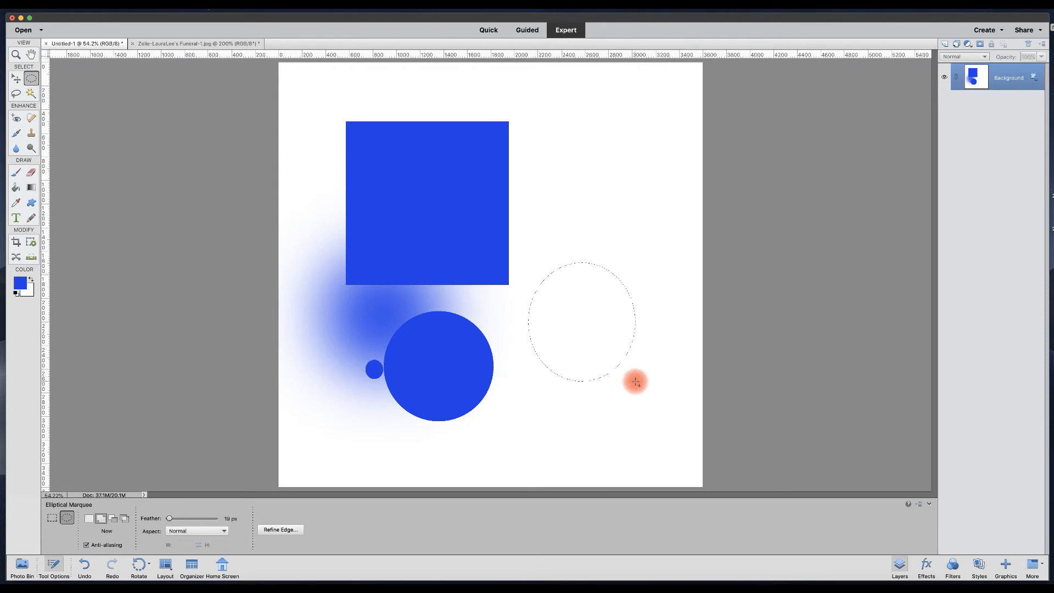
pyautogui.hotkey('shift', 'BackSpace')
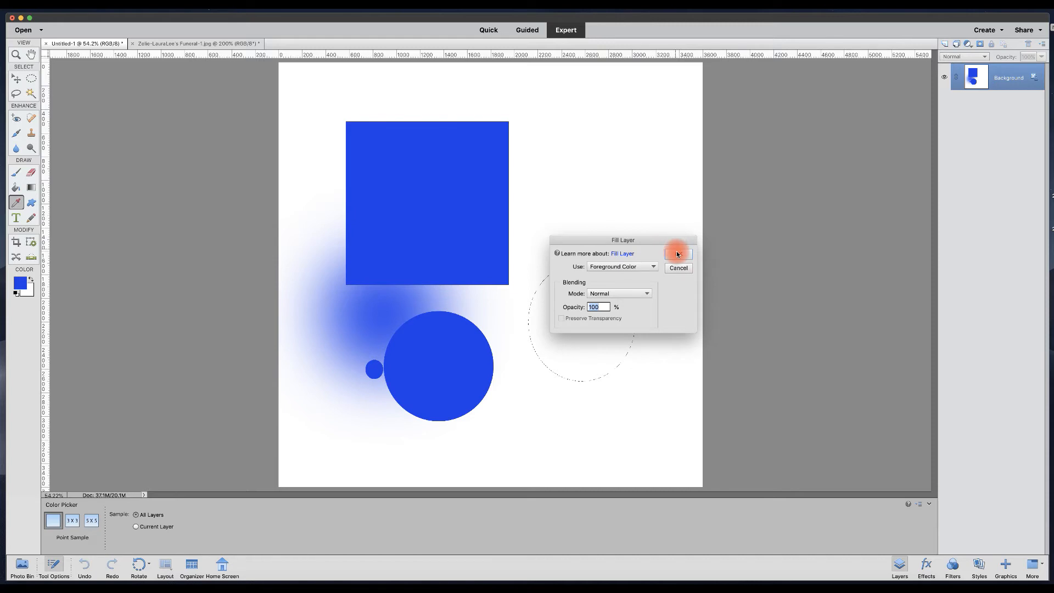
pyautogui.press('Return')
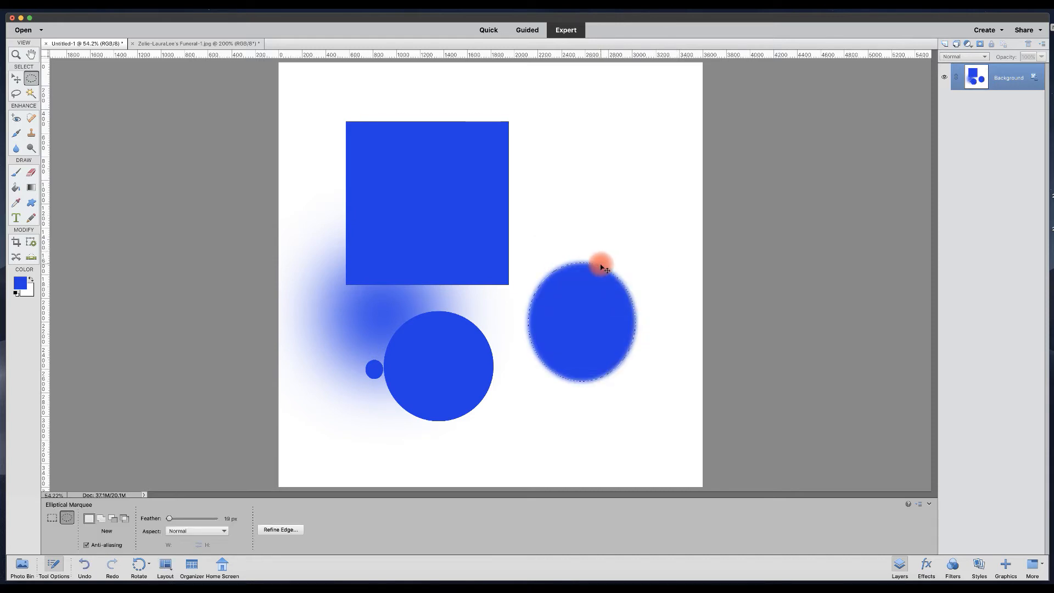
pyautogui.press('super+d')
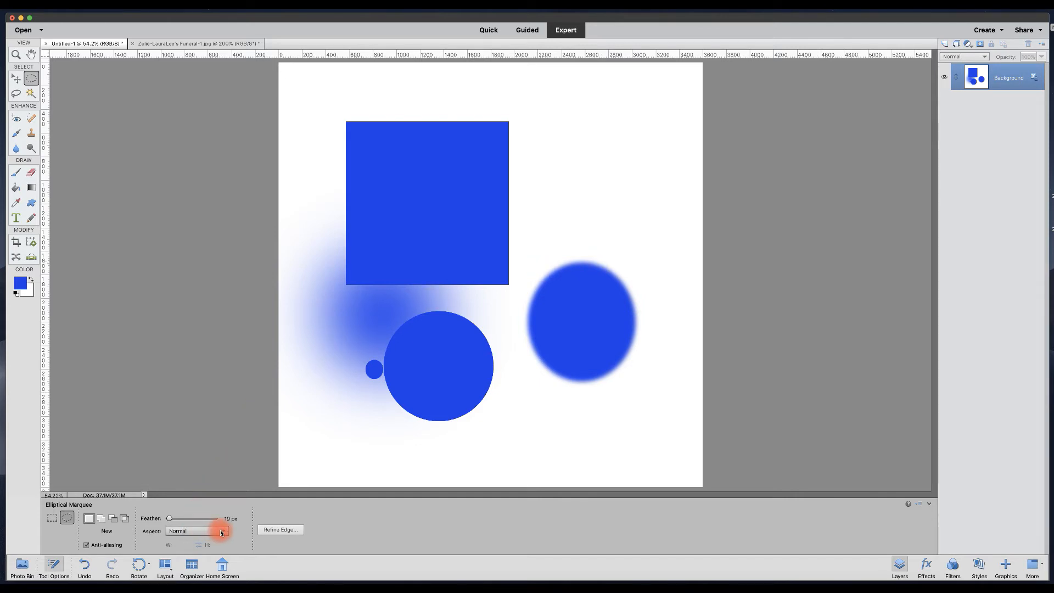
# Try the Fixed Ratio aspect for the Elliptical Marquee and switch the aspect to Fixed Size.
pyautogui.click(221, 532)
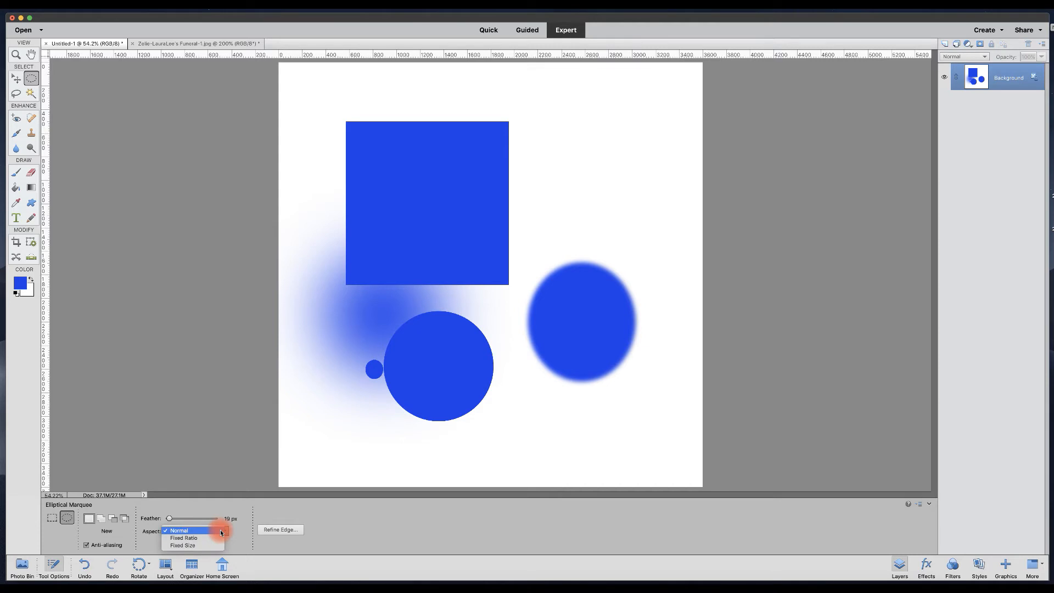
pyautogui.click(190, 538)
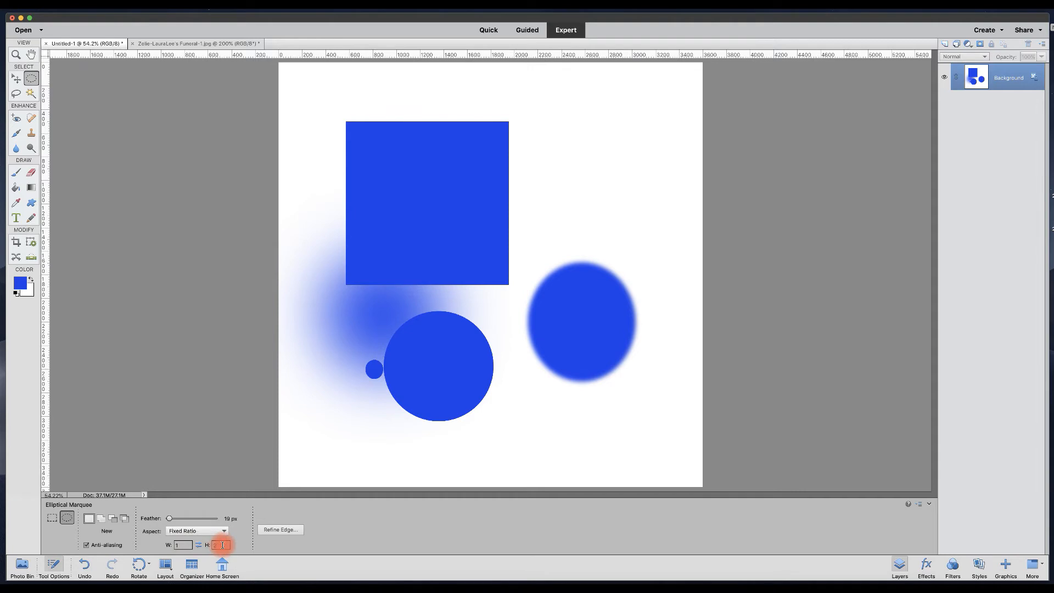
pyautogui.moveTo(218, 545); pyautogui.dragTo(210, 546)
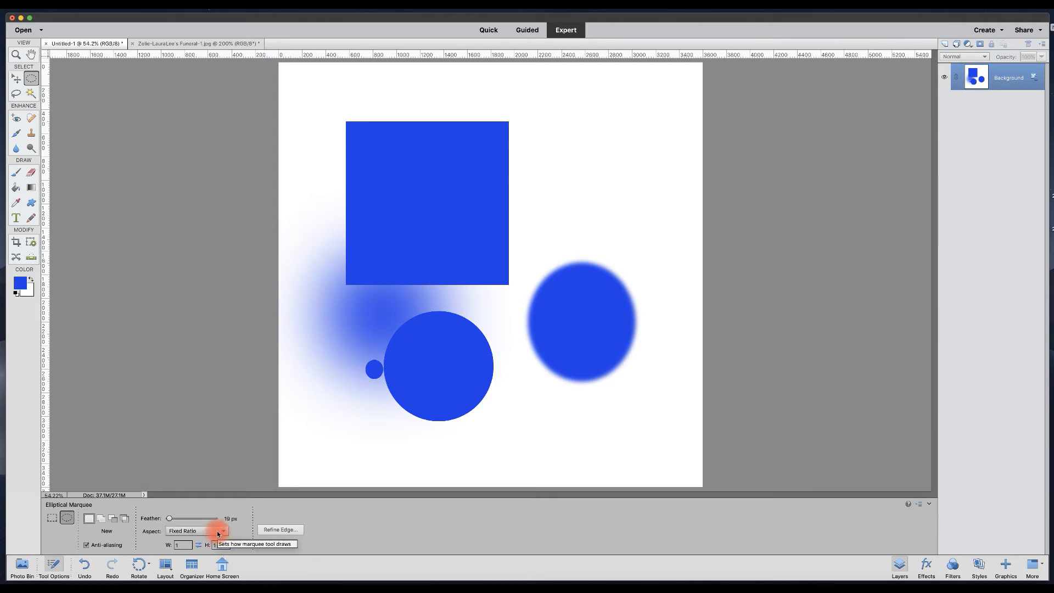
pyautogui.click(217, 532)
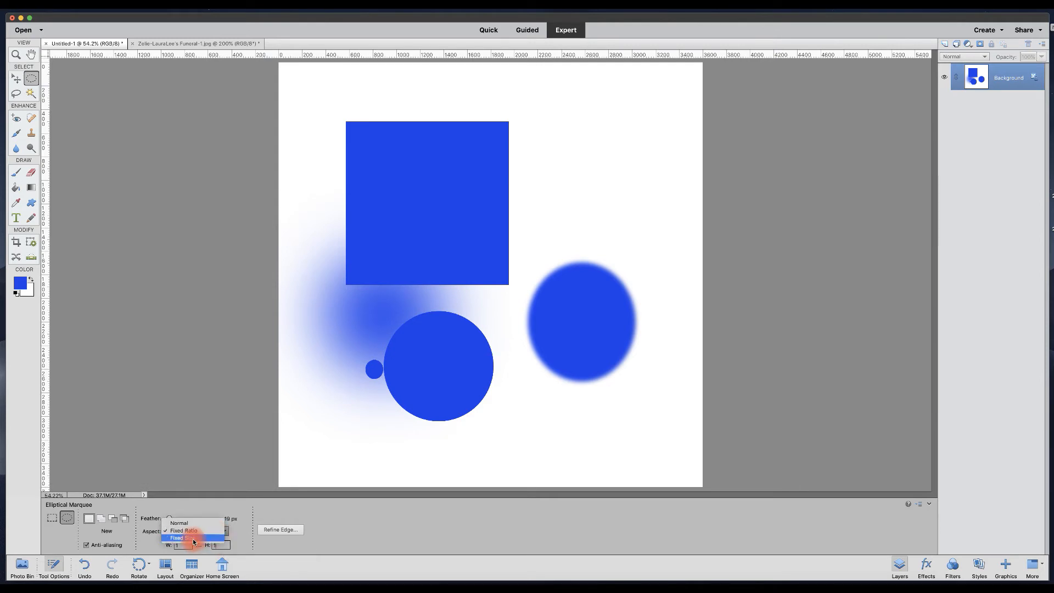
pyautogui.click(192, 543)
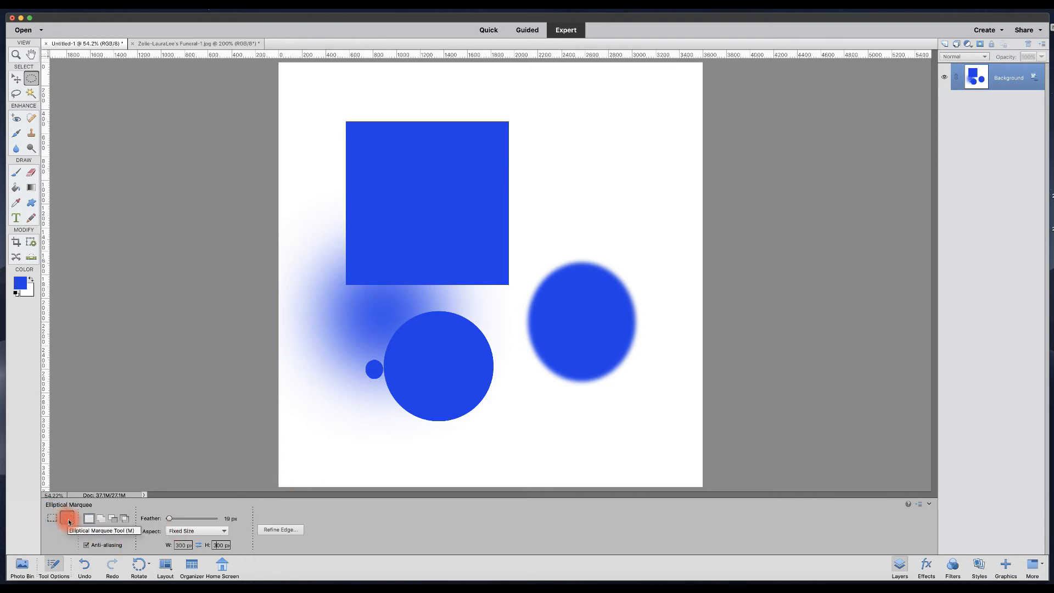
# Draw a freehand Lasso selection over the square's upper right corner and fill it with the green color 12e680.
pyautogui.click(16, 93)
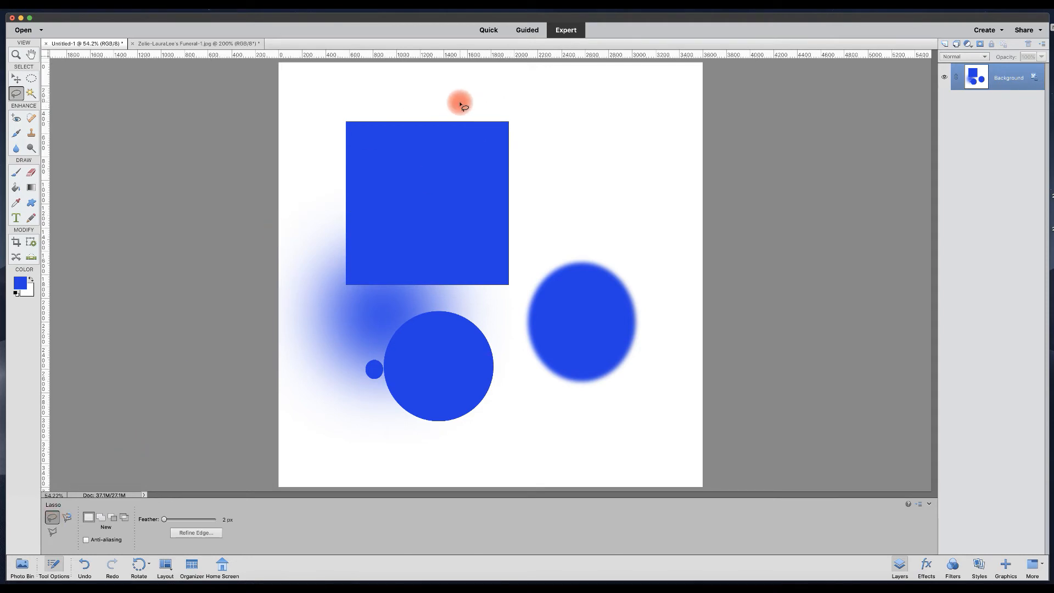
pyautogui.moveTo(463, 99)
pyautogui.mouseDown()
pyautogui.moveTo(519, 88)
pyautogui.moveTo(563, 118)
pyautogui.moveTo(567, 180)
pyautogui.moveTo(538, 216)
pyautogui.moveTo(484, 212)
pyautogui.moveTo(391, 90)
pyautogui.moveTo(414, 80)
pyautogui.moveTo(463, 106)
pyautogui.mouseUp()
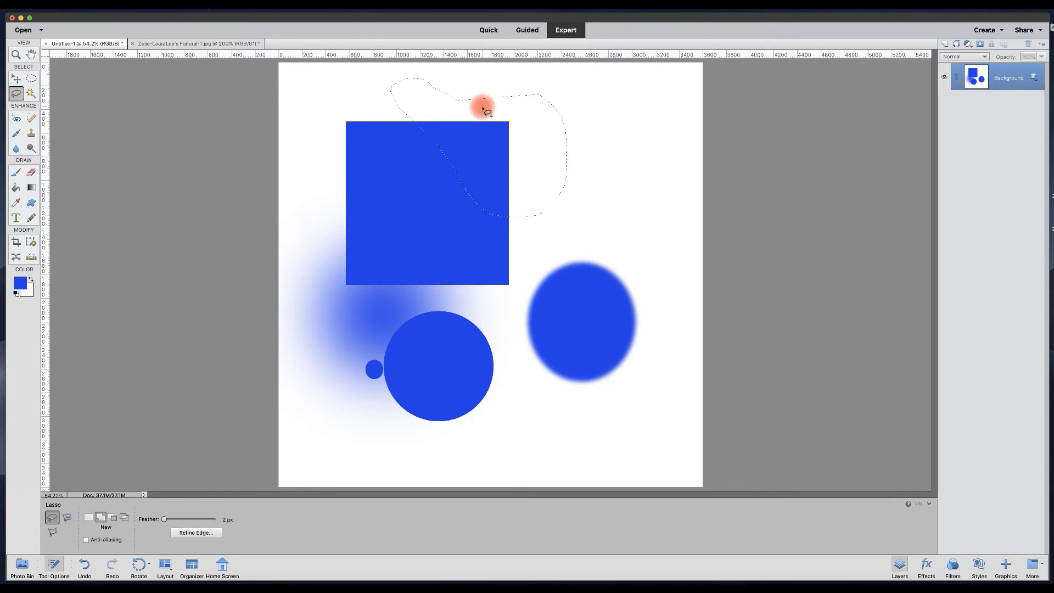
pyautogui.hotkey('shift', 'BackSpace')
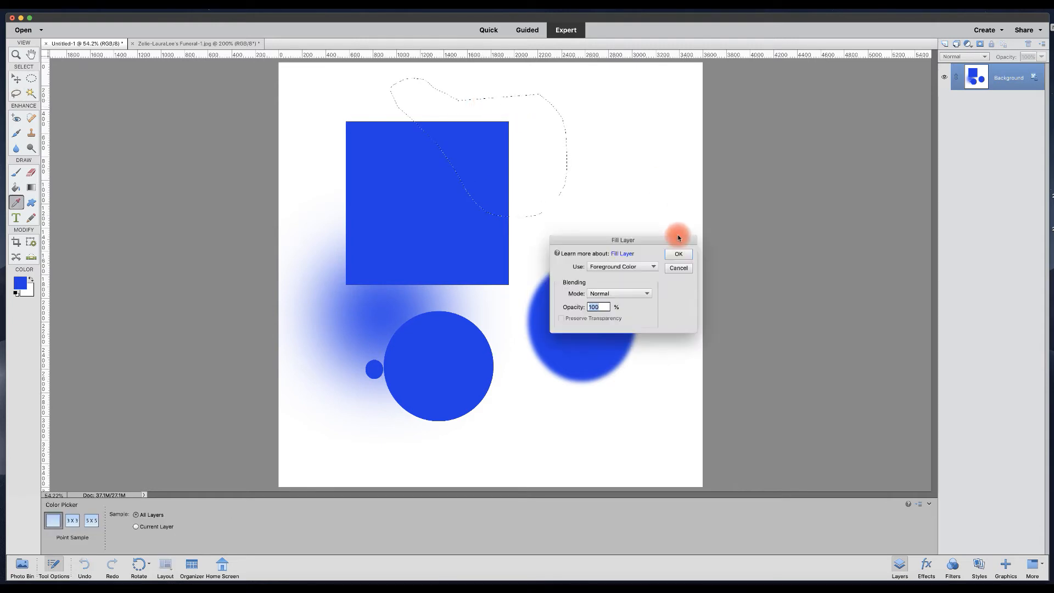
pyautogui.click(634, 267)
pyautogui.click(604, 282)
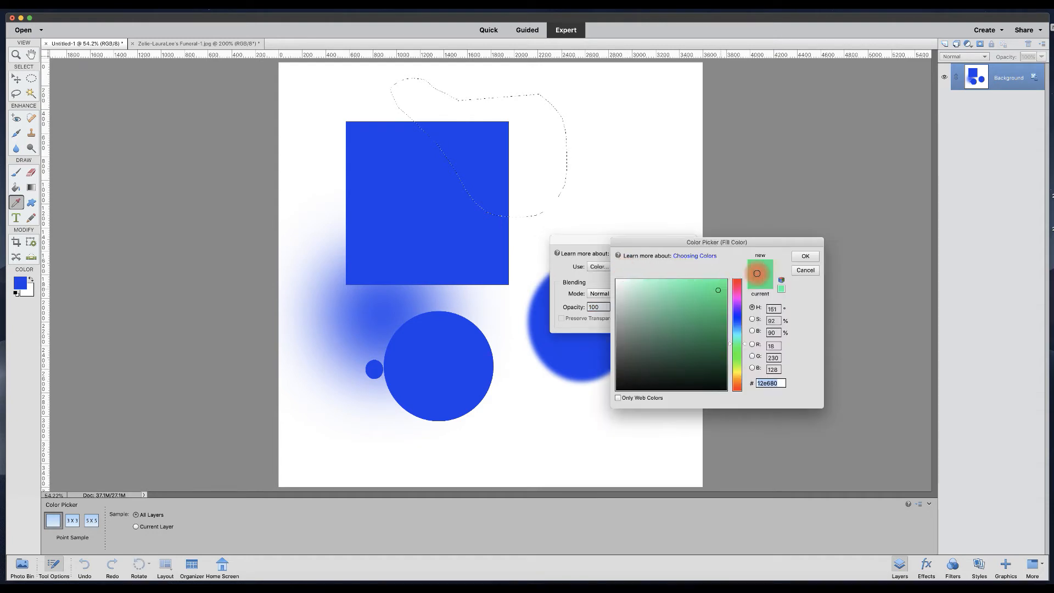
pyautogui.click(806, 258)
pyautogui.click(682, 251)
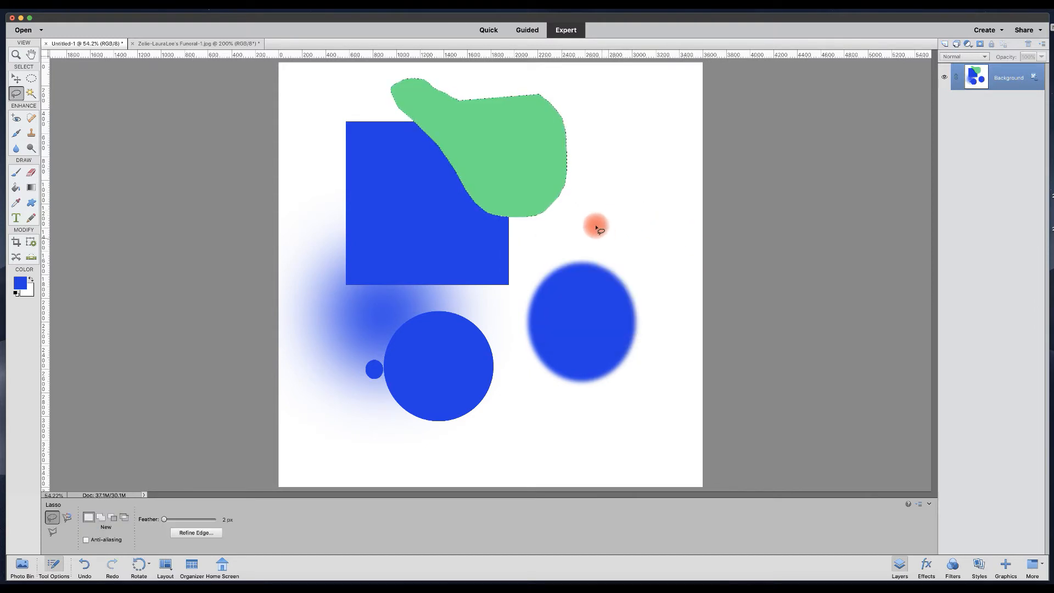
# Trace a freehand Lasso outline around the feathered ellipse at the right of the canvas, and clear the selection.
pyautogui.moveTo(551, 222)
pyautogui.mouseDown()
pyautogui.moveTo(590, 201)
pyautogui.moveTo(633, 219)
pyautogui.moveTo(661, 264)
pyautogui.moveTo(650, 315)
pyautogui.moveTo(636, 339)
pyautogui.moveTo(590, 366)
pyautogui.moveTo(521, 363)
pyautogui.moveTo(493, 348)
pyautogui.moveTo(524, 369)
pyautogui.moveTo(489, 375)
pyautogui.mouseUp()
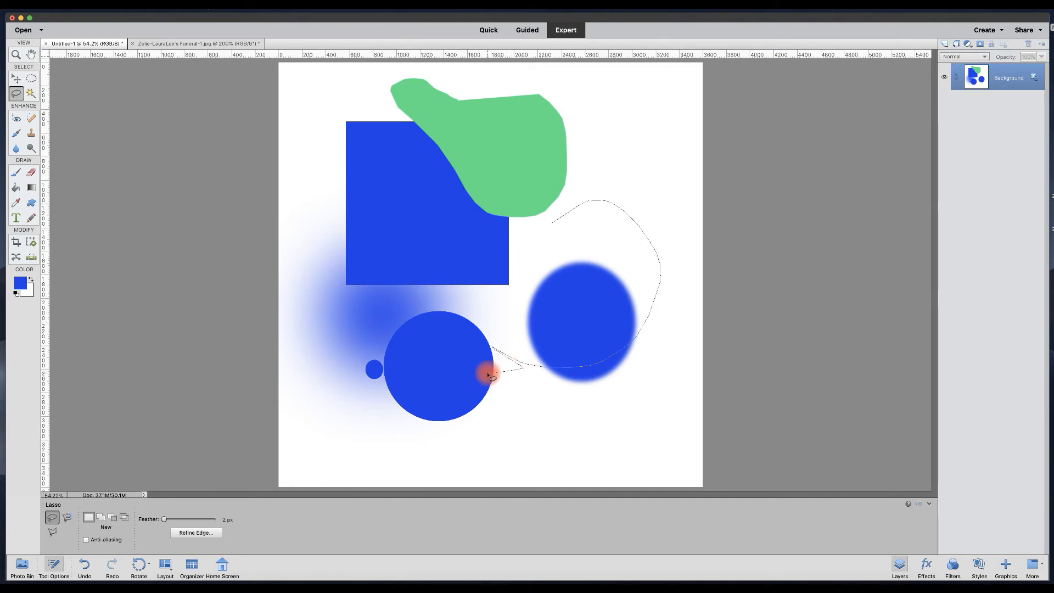
pyautogui.moveTo(488, 374)
pyautogui.mouseDown()
pyautogui.moveTo(551, 224)
pyautogui.moveTo(555, 233)
pyautogui.mouseUp()
pyautogui.moveTo(554, 231); pyautogui.dragTo(557, 229)
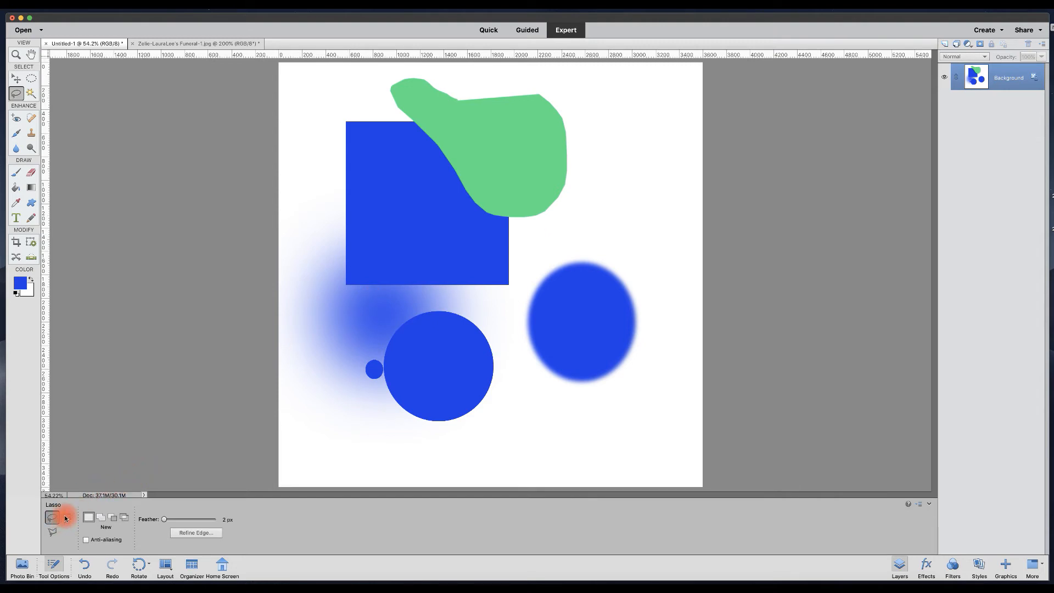
# Trace the blue square's upper left corner with the Magnetic Lasso, cutting back through the square, and close the selection.
pyautogui.click(68, 518)
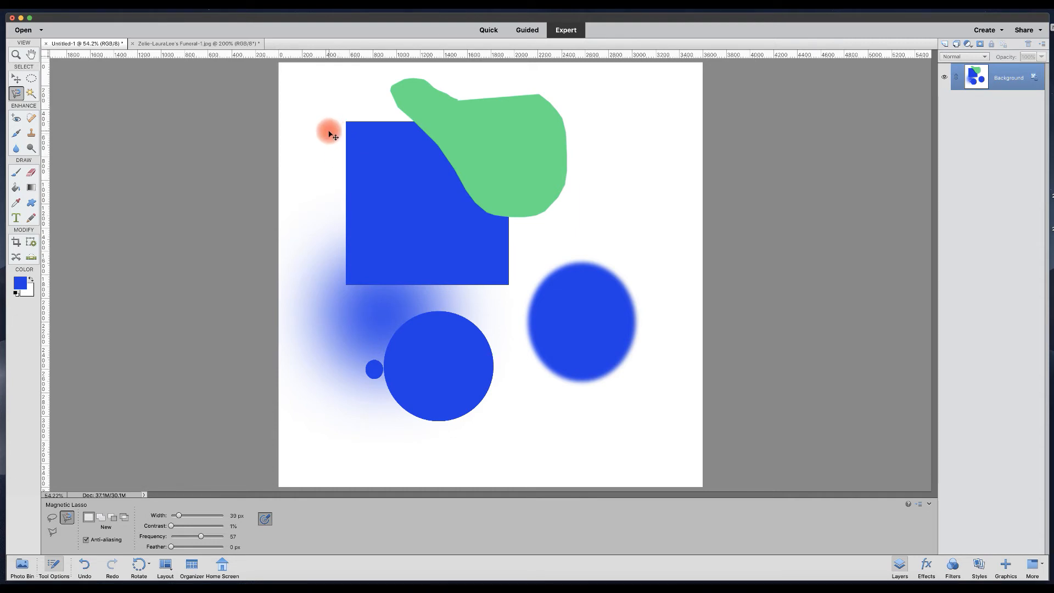
pyautogui.press('super+equal')
pyautogui.press('super+equal')
pyautogui.press('super+equal')
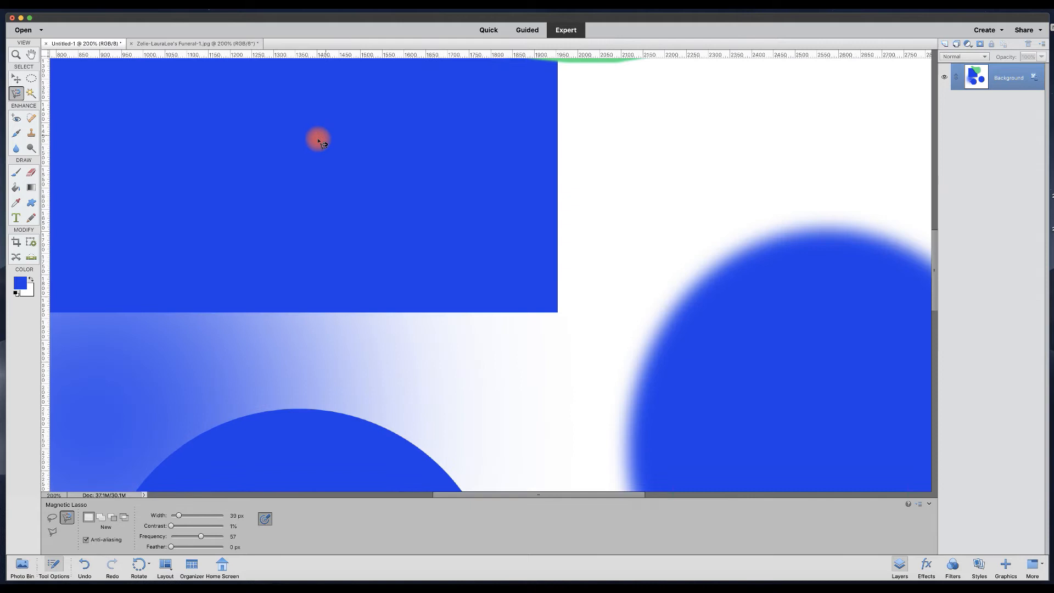
pyautogui.moveTo(283, 118); pyautogui.dragTo(592, 357)
pyautogui.moveTo(259, 113); pyautogui.dragTo(258, 378)
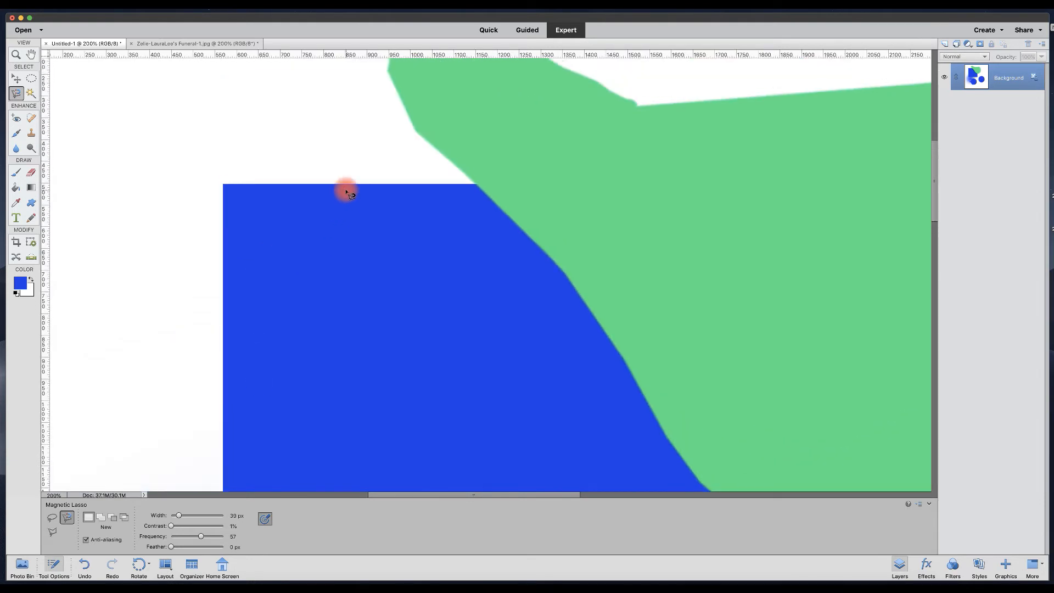
pyautogui.click(449, 187)
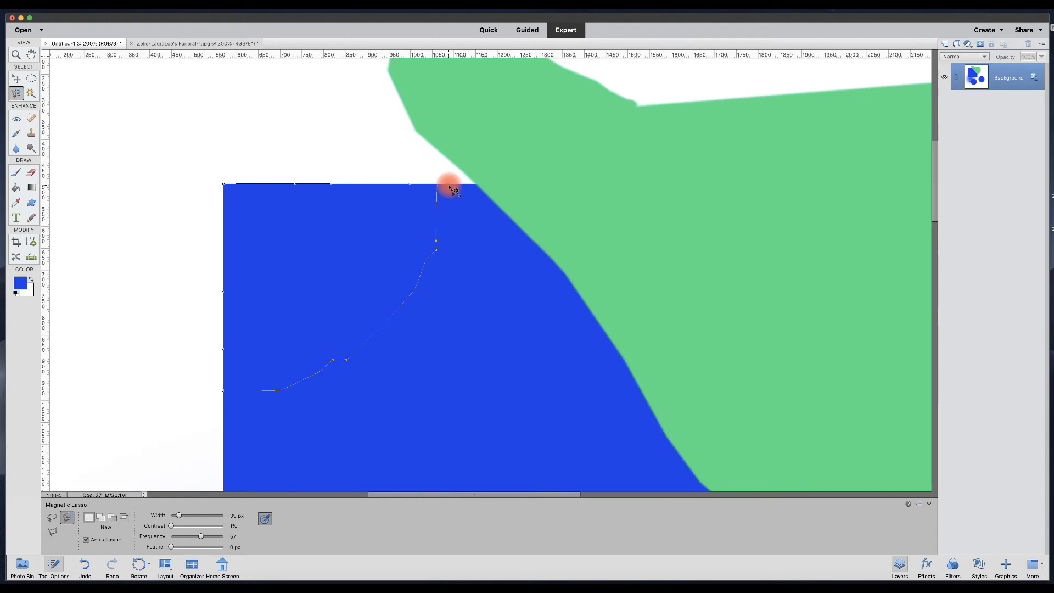
pyautogui.doubleClick(449, 187)
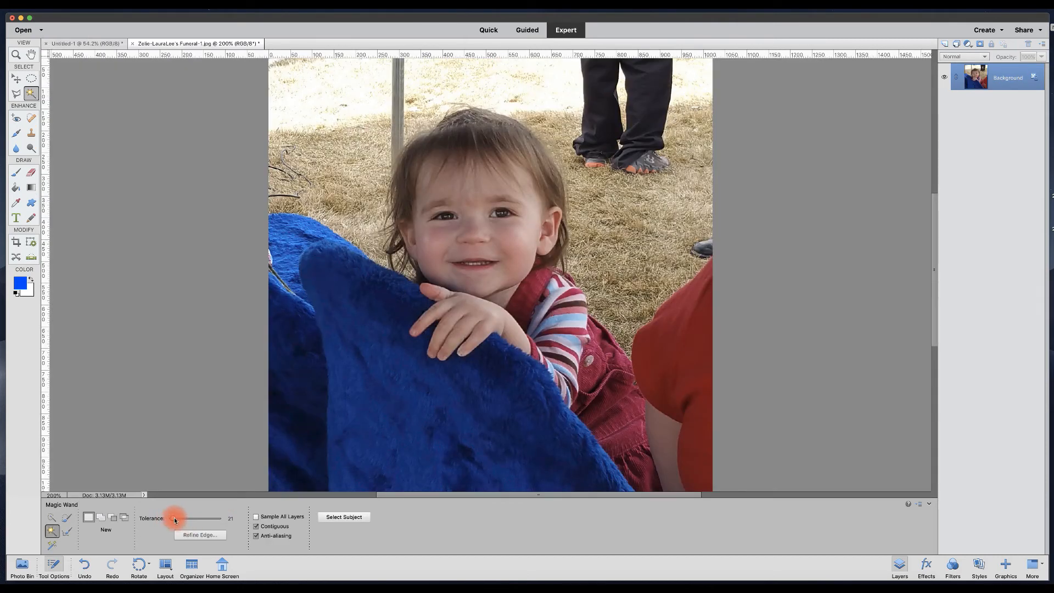
# Select part of the blue blanket in the photo with the Magic Wand, deselect it, and activate the Quick Selection tool.
pyautogui.click(380, 385)
pyautogui.press('super+d')
pyautogui.click(51, 518)
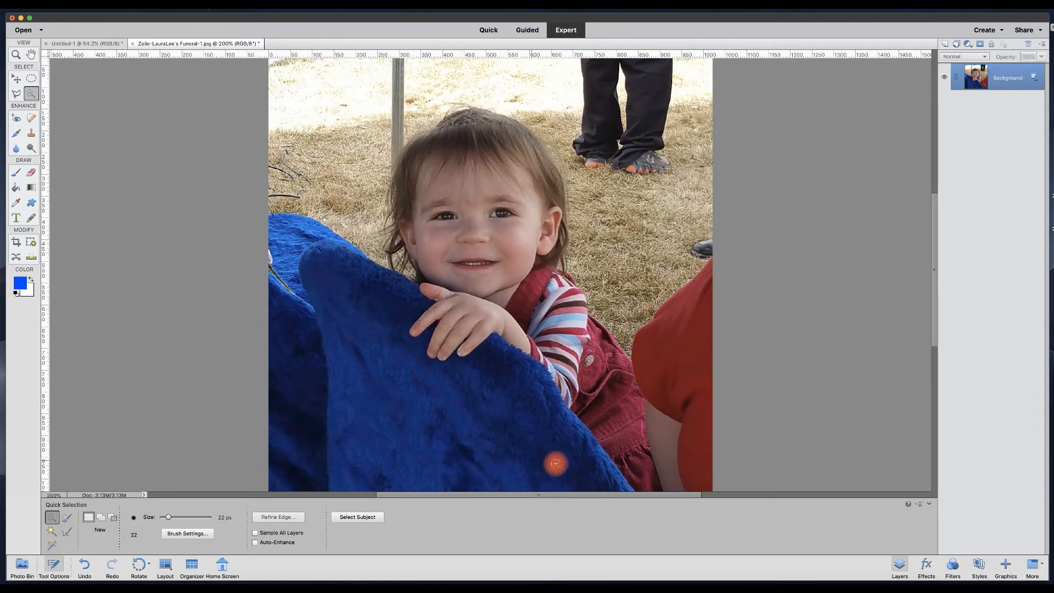
# Select the blue blanket with the Quick Selection tool and subtract the child's hand from the selection.
pyautogui.moveTo(585, 470); pyautogui.dragTo(365, 333)
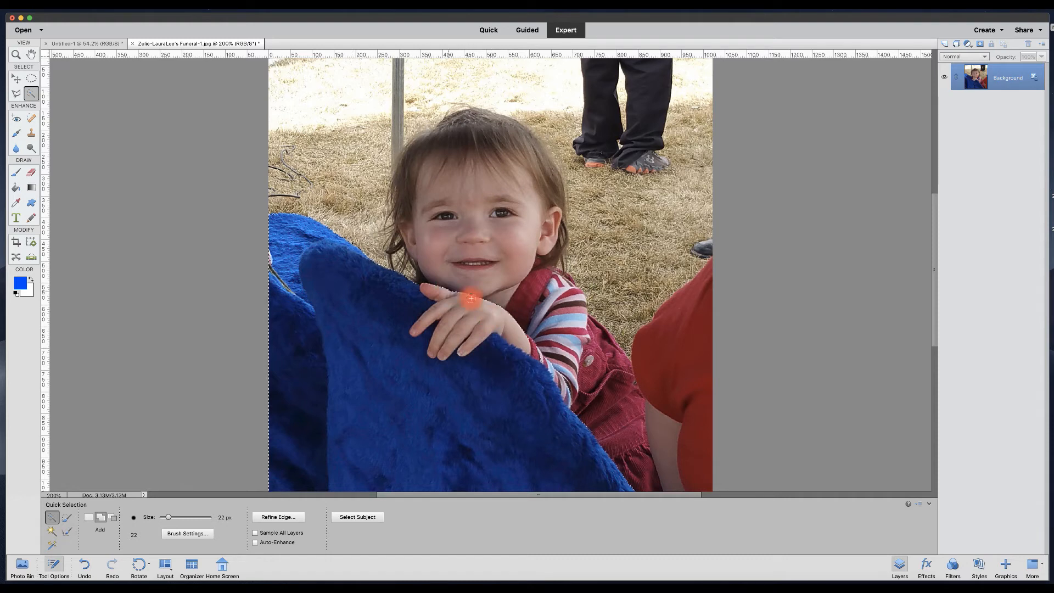
pyautogui.press('alt')
pyautogui.moveTo(534, 344); pyautogui.dragTo(472, 318)
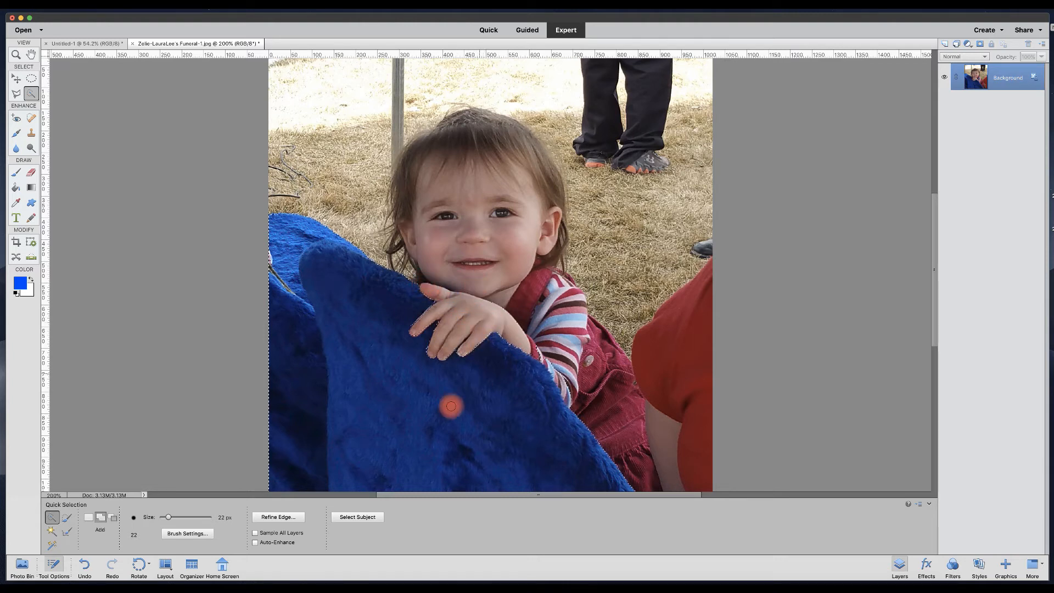
pyautogui.press('alt')
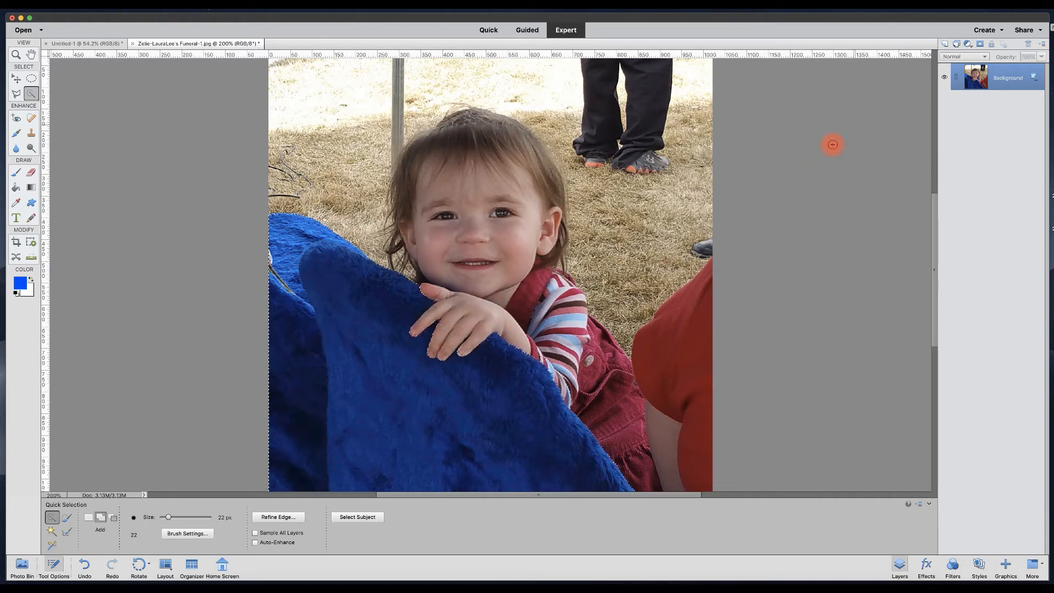
pyautogui.press('alt')
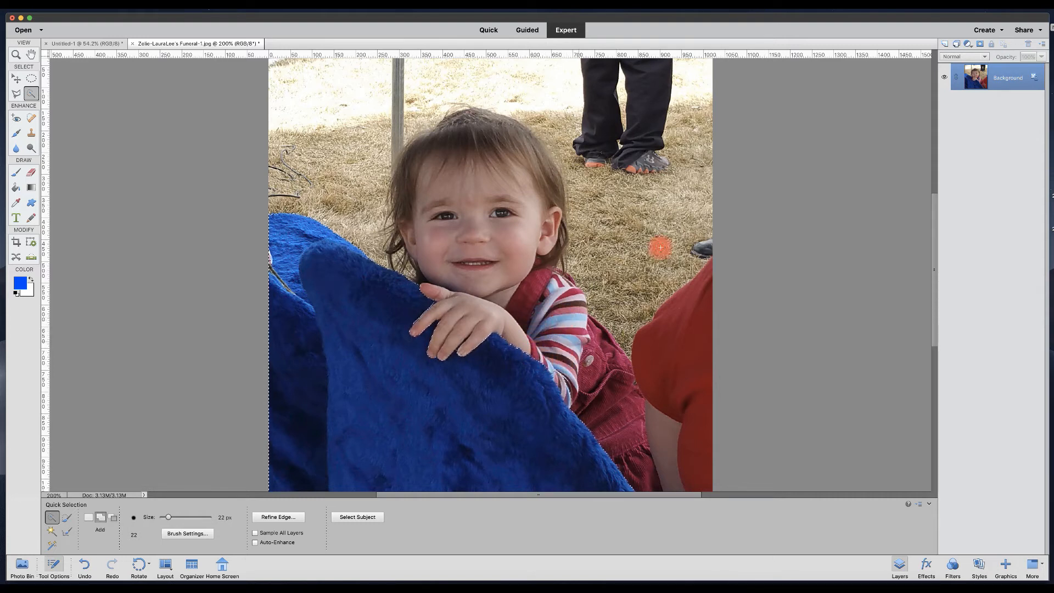
# Add a Hue/Saturation adjustment layer for the selected blanket and shift its hue to about -42, turning it teal.
pyautogui.click(969, 46)
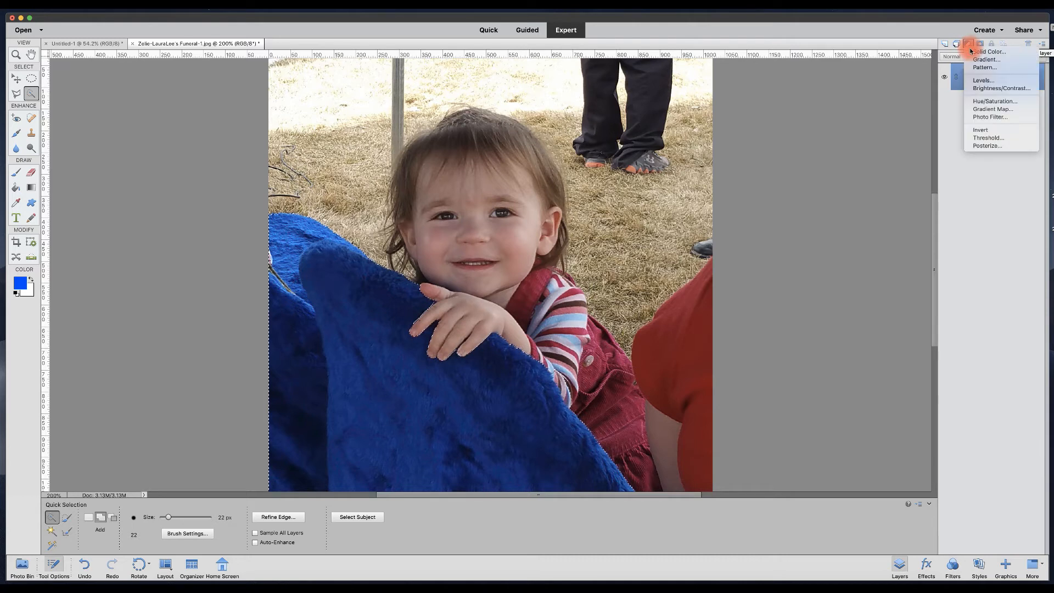
pyautogui.click(986, 103)
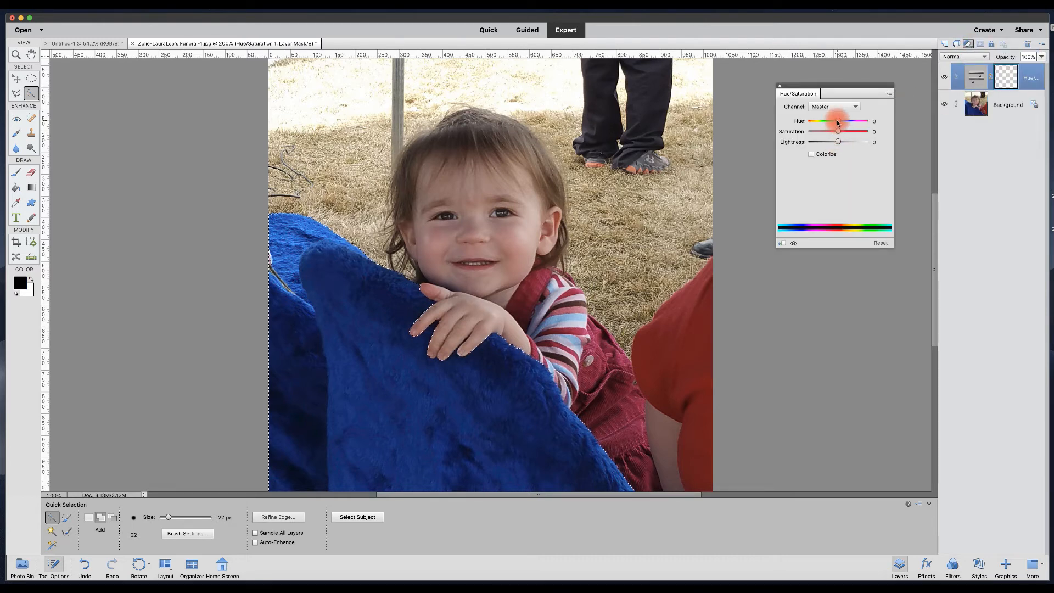
pyautogui.moveTo(825, 121)
pyautogui.mouseDown()
pyautogui.moveTo(853, 121)
pyautogui.moveTo(826, 121)
pyautogui.mouseUp()
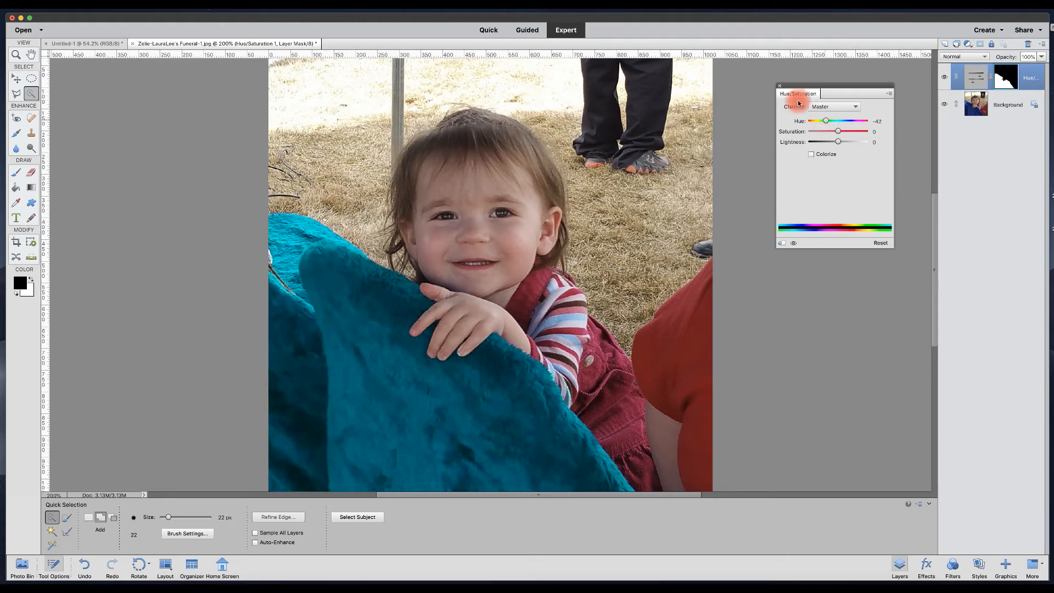
pyautogui.click(781, 88)
# Delete the Hue/Saturation adjustment layer.
pyautogui.click(1031, 59)
pyautogui.click(1028, 44)
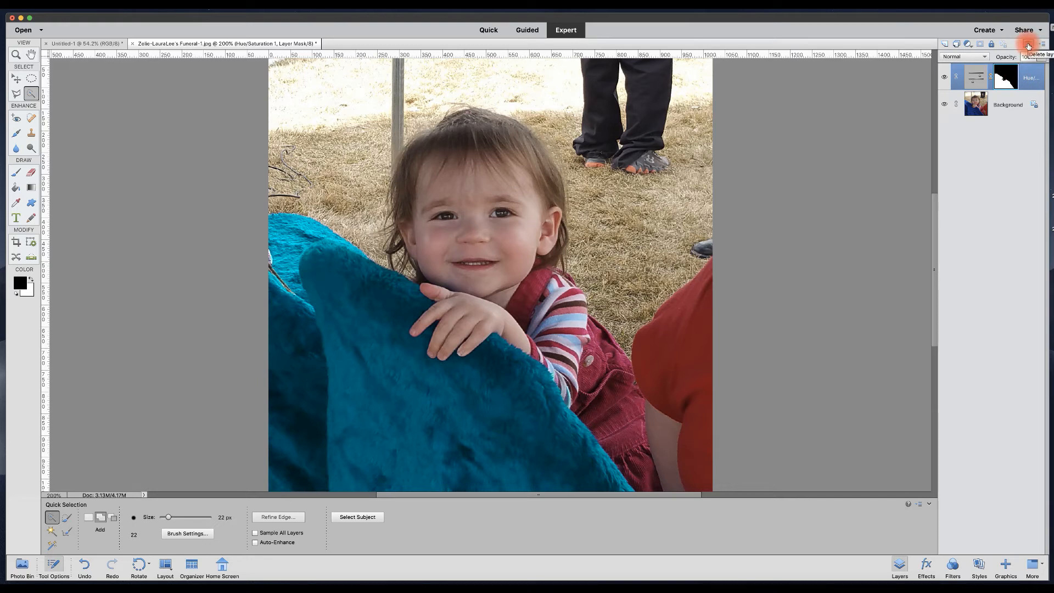
pyautogui.click(976, 77)
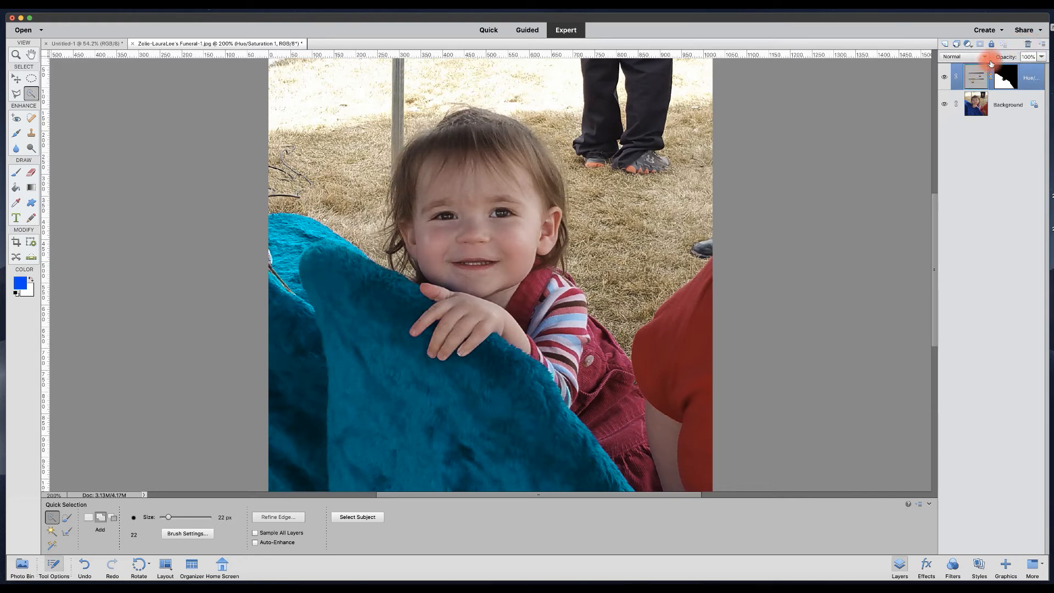
pyautogui.click(1027, 44)
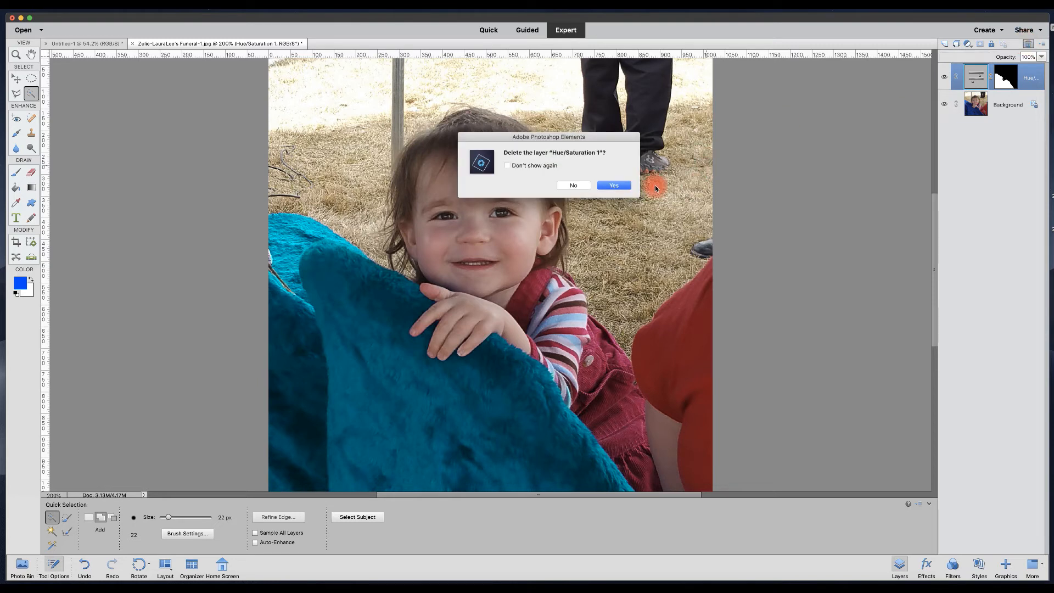
pyautogui.click(613, 185)
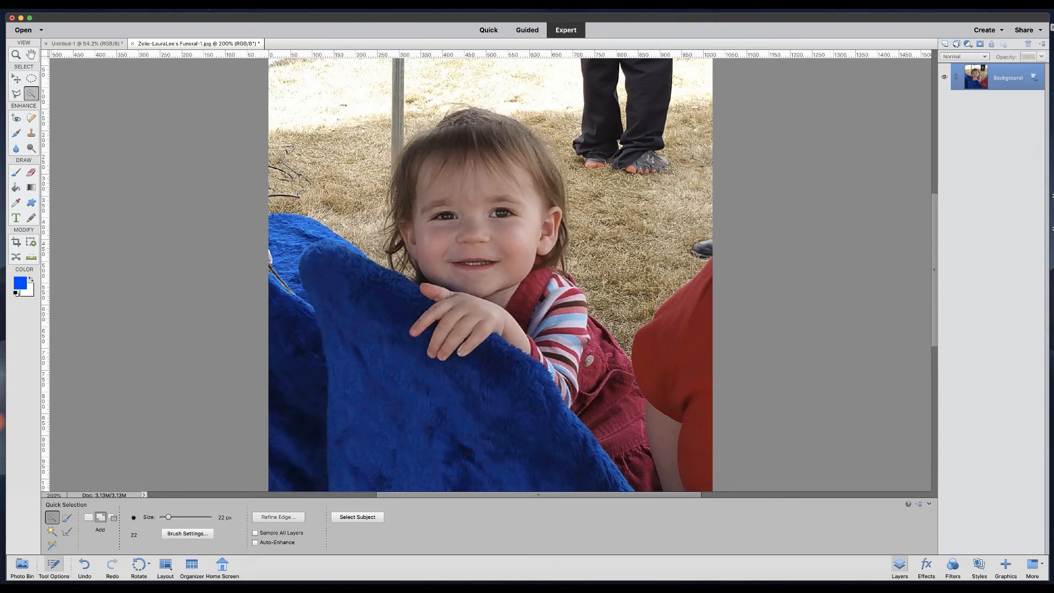
# Select the child's hand by drawing a rectangle with the Auto Selection tool, and clear the selection.
pyautogui.click(53, 545)
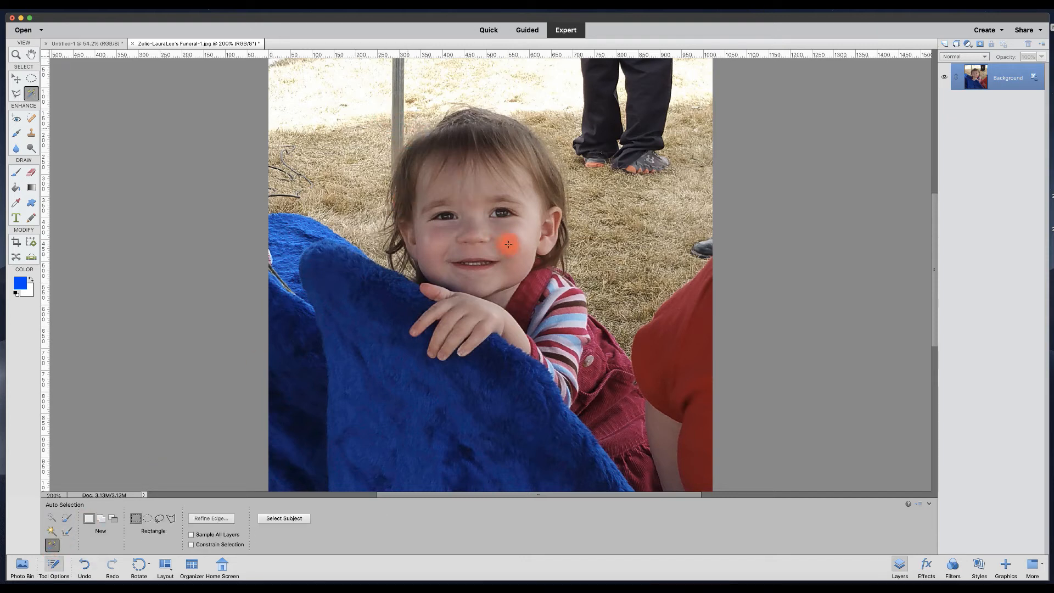
pyautogui.moveTo(519, 256); pyautogui.dragTo(583, 305)
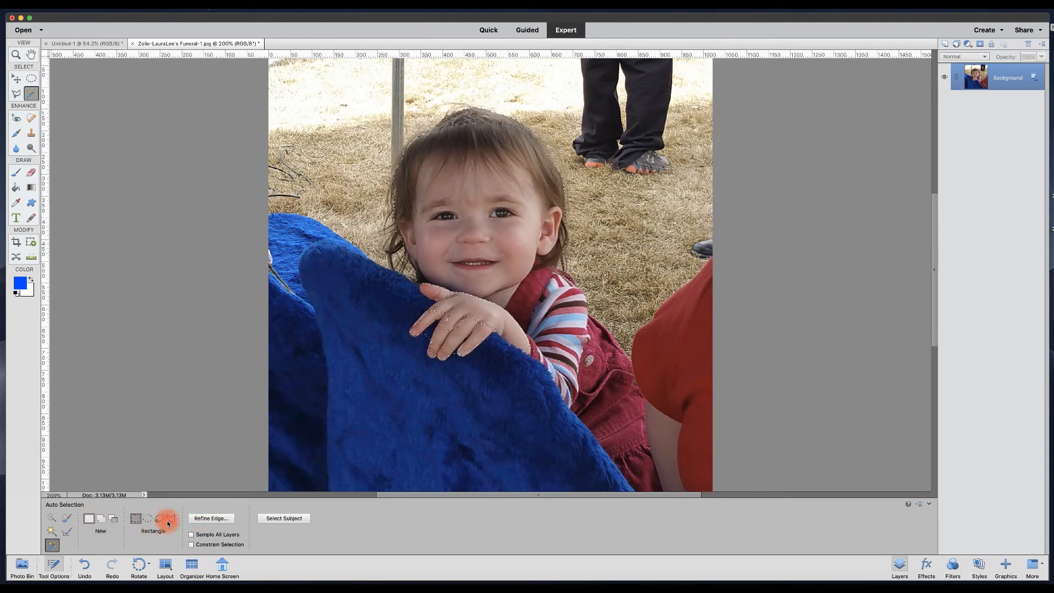
pyautogui.click(285, 492)
# Select the photo's subject automatically with Select Subject, and add the missing part of the blanket with the Quick Selection tool.
pyautogui.click(284, 518)
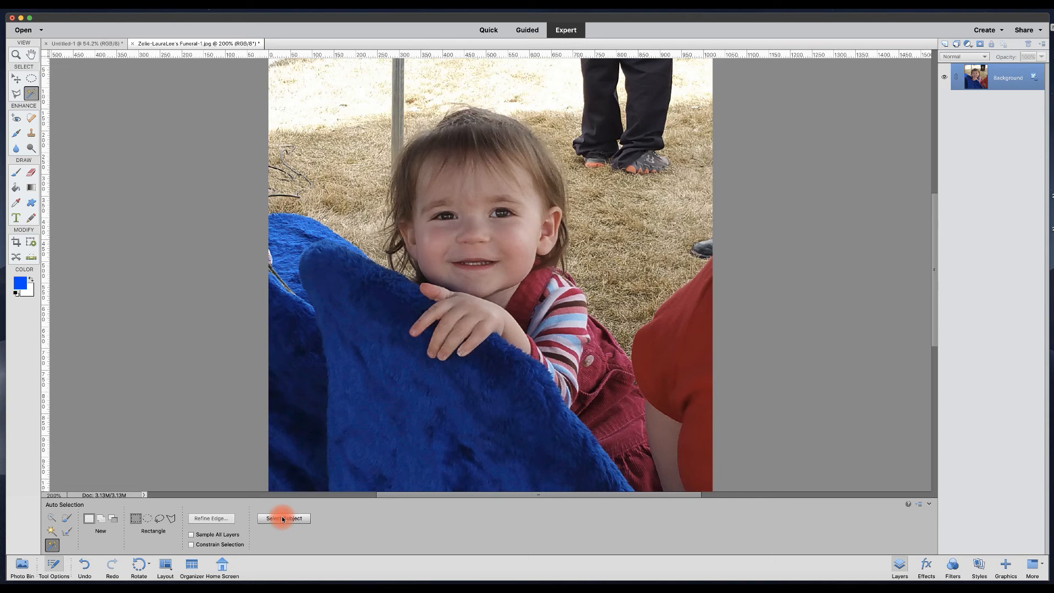
pyautogui.click(283, 519)
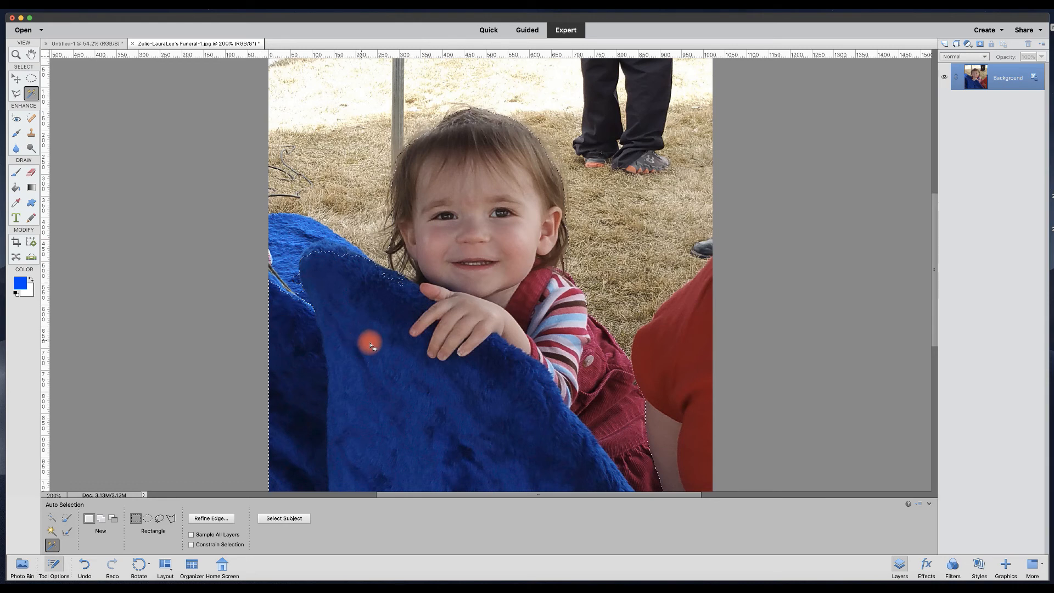
pyautogui.click(51, 518)
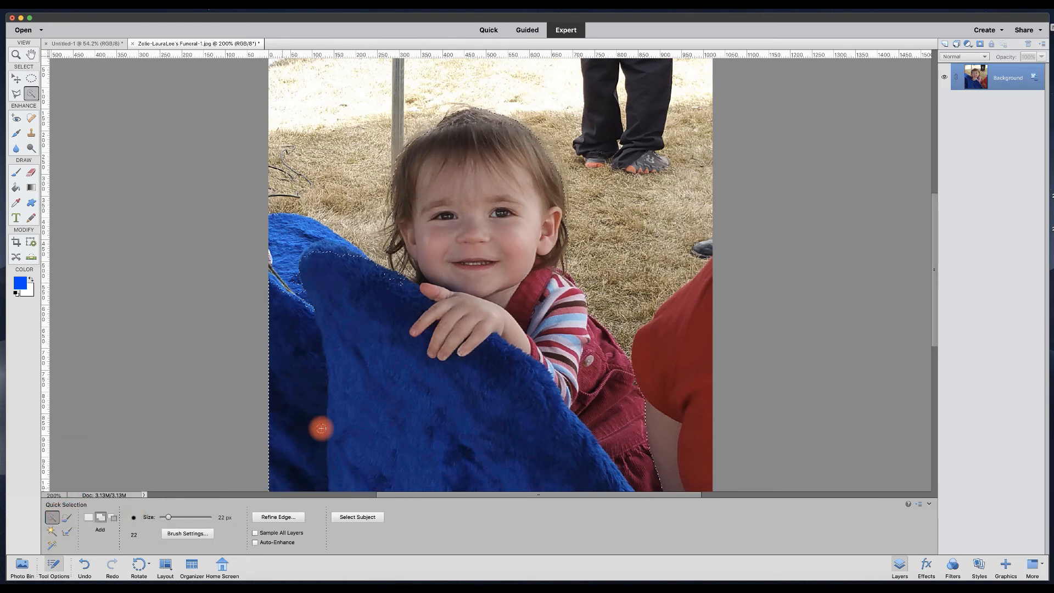
pyautogui.moveTo(357, 266)
pyautogui.mouseDown()
pyautogui.moveTo(318, 234)
pyautogui.moveTo(296, 234)
pyautogui.moveTo(284, 298)
pyautogui.mouseUp()
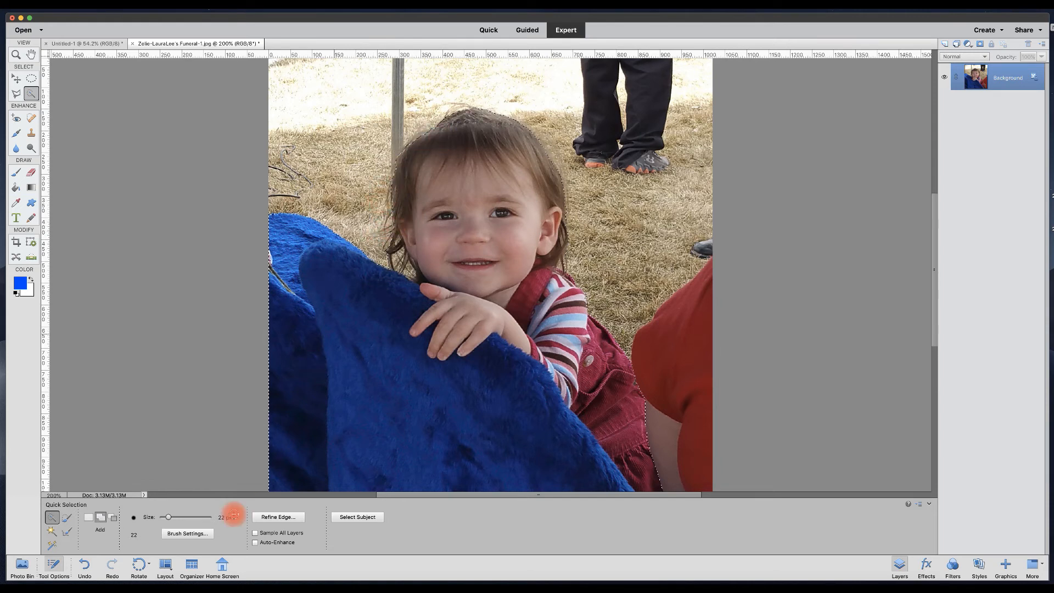
# Open Refine Edge and brush along the hair outline around both sides and the crown of the child's head.
pyautogui.click(275, 518)
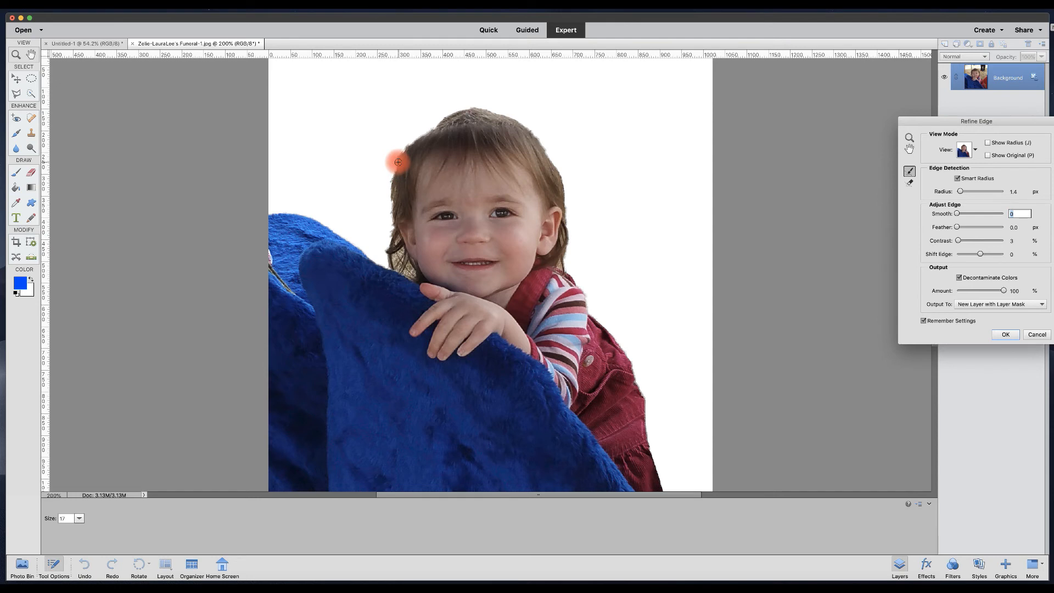
pyautogui.click(975, 151)
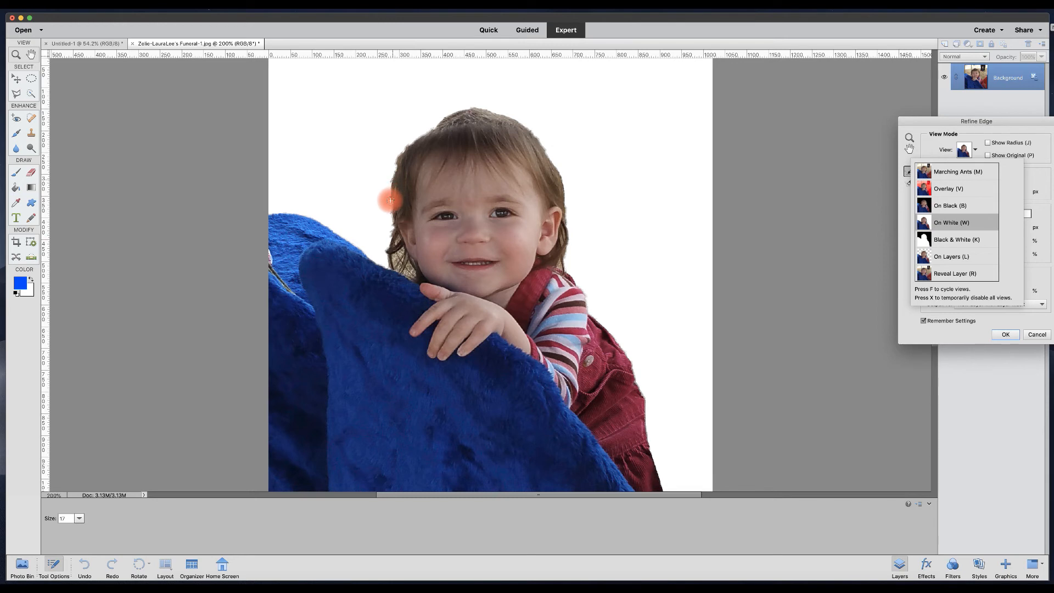
pyautogui.click(384, 215)
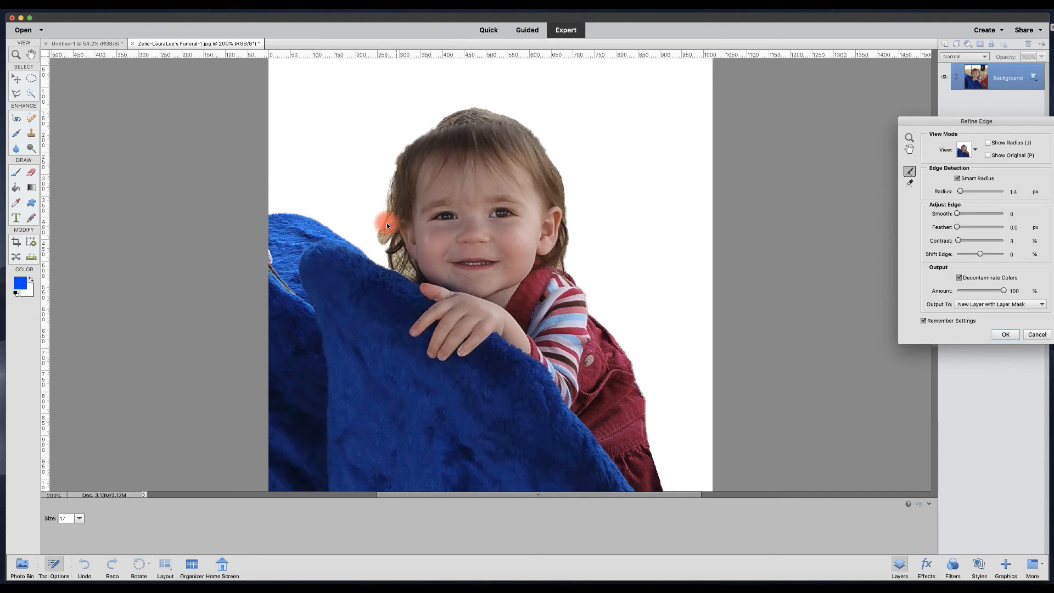
pyautogui.moveTo(373, 236)
pyautogui.mouseDown()
pyautogui.moveTo(406, 233)
pyautogui.moveTo(390, 216)
pyautogui.moveTo(390, 176)
pyautogui.moveTo(455, 137)
pyautogui.moveTo(468, 103)
pyautogui.moveTo(443, 111)
pyautogui.moveTo(439, 120)
pyautogui.moveTo(473, 107)
pyautogui.moveTo(466, 96)
pyautogui.moveTo(446, 106)
pyautogui.mouseUp()
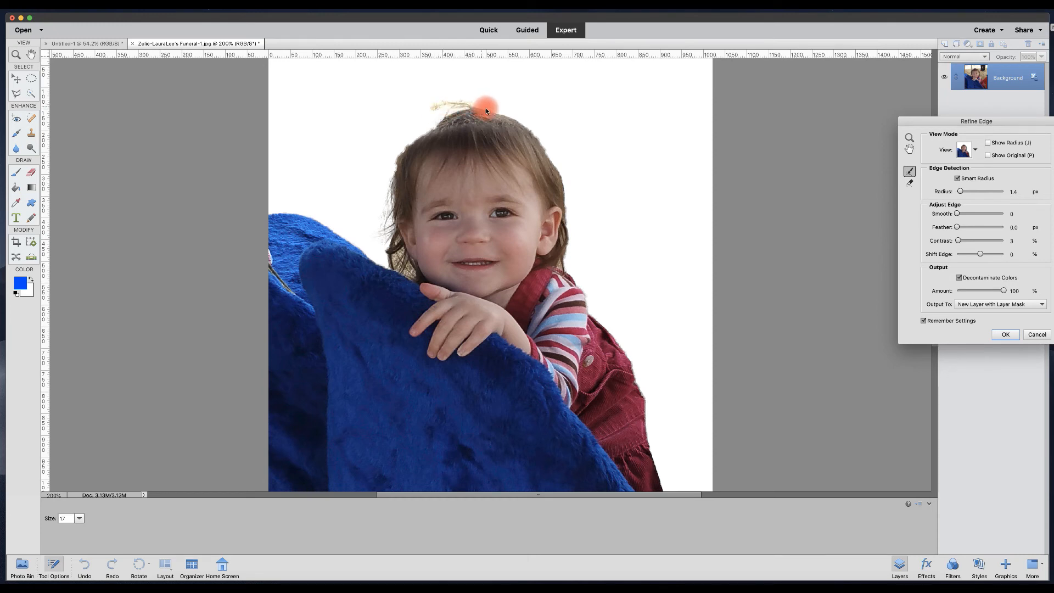
pyautogui.moveTo(488, 112); pyautogui.dragTo(476, 108)
pyautogui.moveTo(478, 107); pyautogui.dragTo(521, 120)
pyautogui.moveTo(568, 210); pyautogui.dragTo(568, 229)
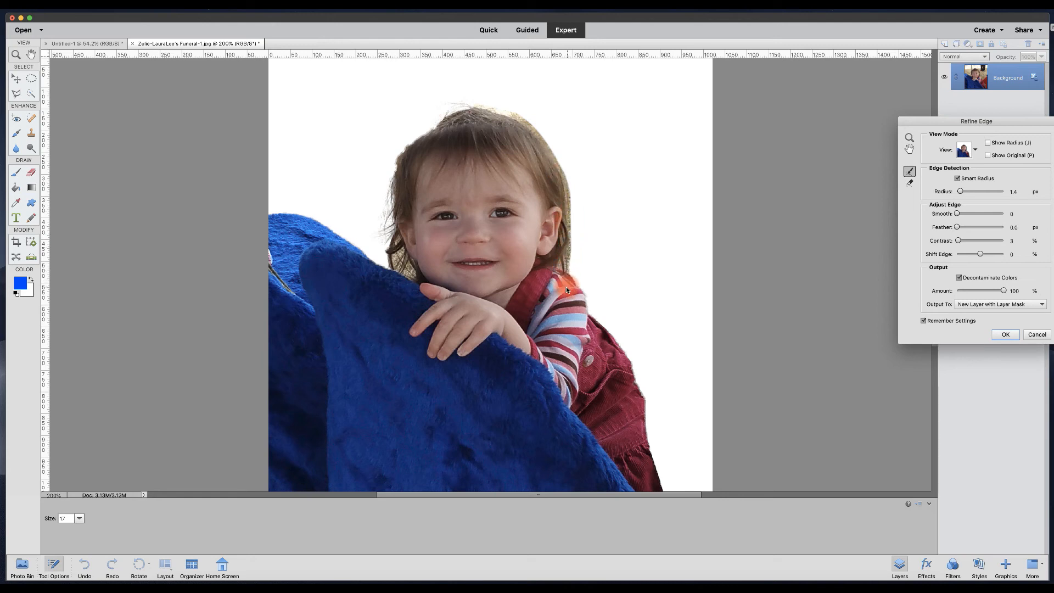
pyautogui.moveTo(578, 266)
pyautogui.mouseDown()
pyautogui.moveTo(571, 259)
pyautogui.moveTo(553, 270)
pyautogui.moveTo(567, 257)
pyautogui.moveTo(569, 269)
pyautogui.moveTo(569, 193)
pyautogui.mouseUp()
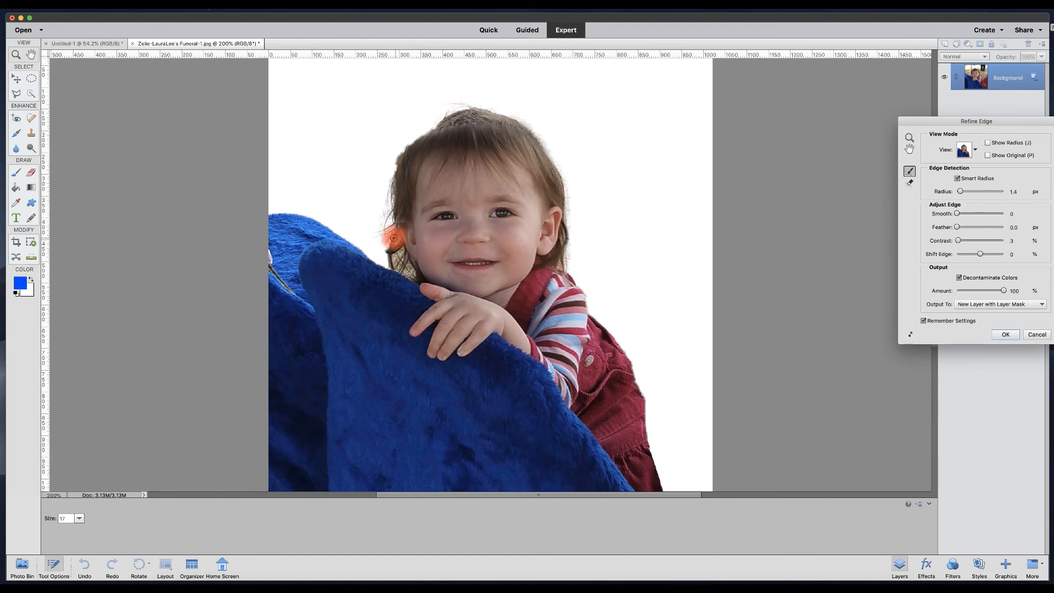
pyautogui.moveTo(396, 242)
pyautogui.mouseDown()
pyautogui.moveTo(373, 259)
pyautogui.moveTo(380, 252)
pyautogui.mouseUp()
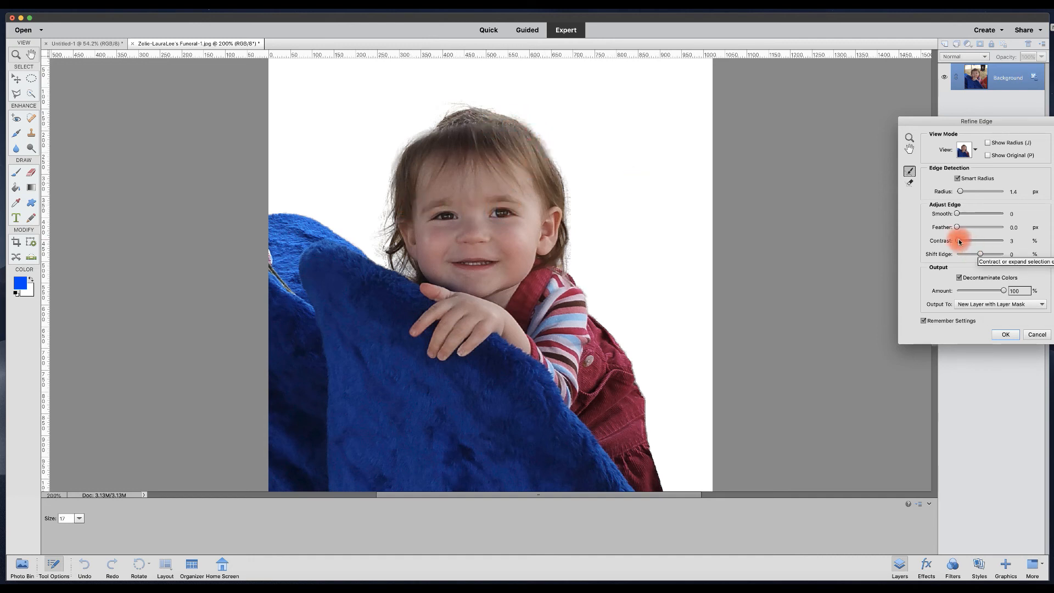
# Adjust the refined edge to 7% contrast, 0.0 px radius, 0 smoothing and 0% edge shift.
pyautogui.moveTo(959, 242); pyautogui.dragTo(967, 241)
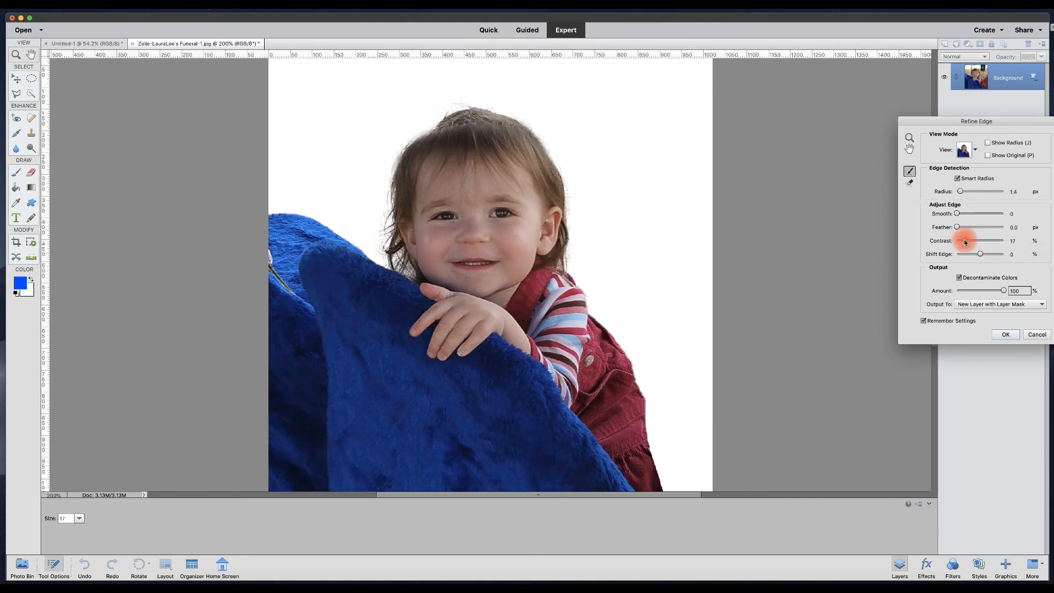
pyautogui.moveTo(964, 239); pyautogui.dragTo(962, 241)
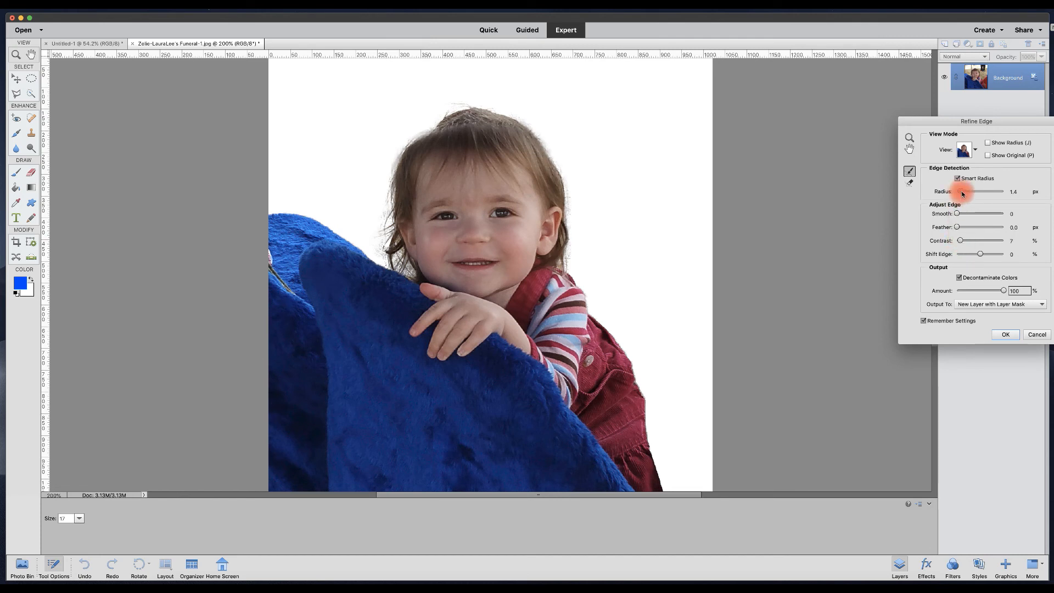
pyautogui.moveTo(964, 194); pyautogui.dragTo(971, 216)
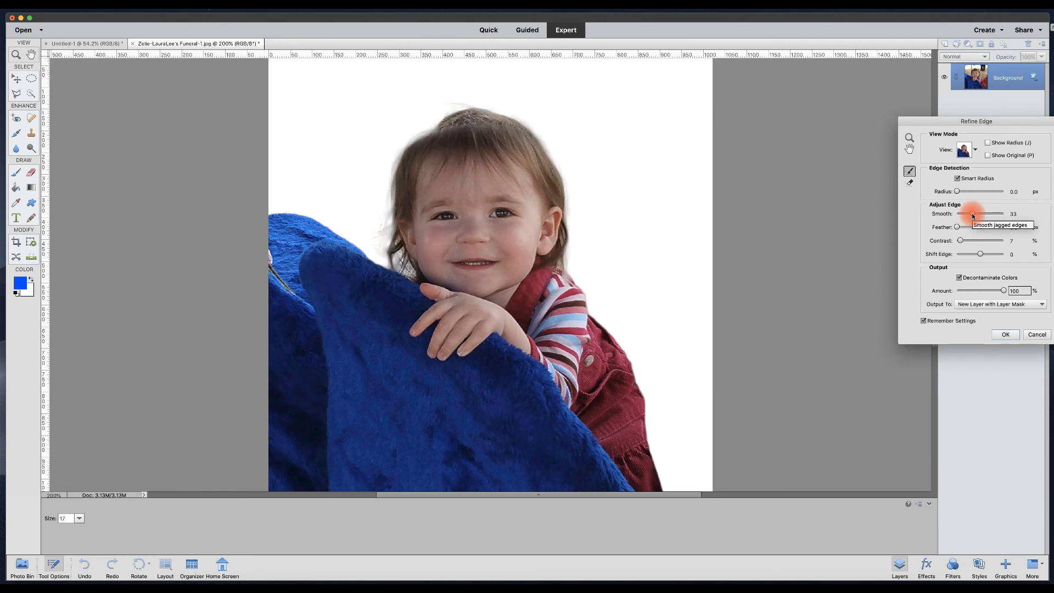
pyautogui.moveTo(973, 215); pyautogui.dragTo(954, 215)
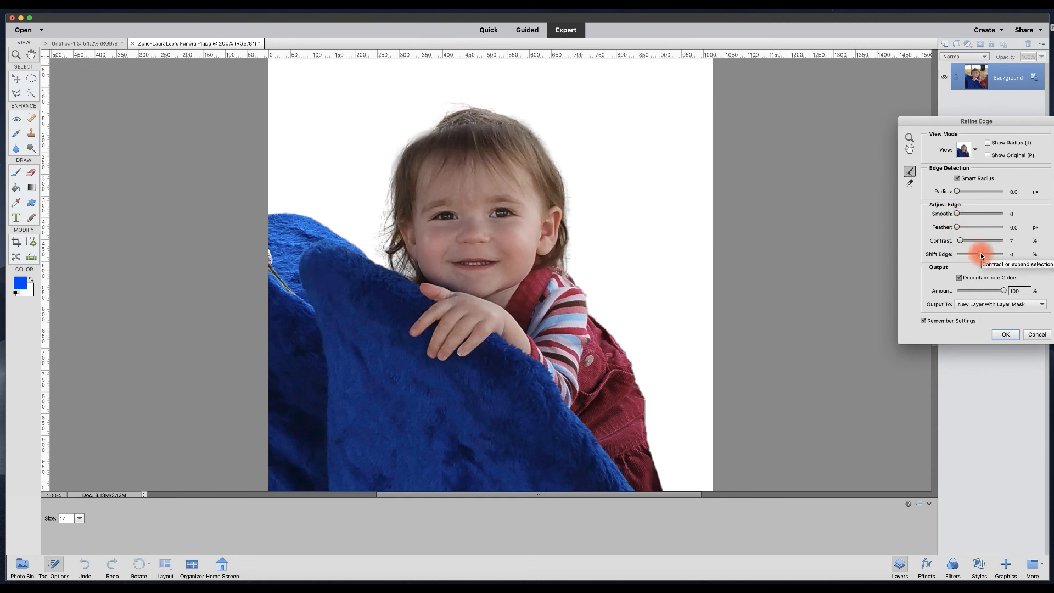
pyautogui.moveTo(981, 255)
pyautogui.mouseDown()
pyautogui.moveTo(964, 256)
pyautogui.moveTo(994, 256)
pyautogui.moveTo(981, 255)
pyautogui.mouseUp()
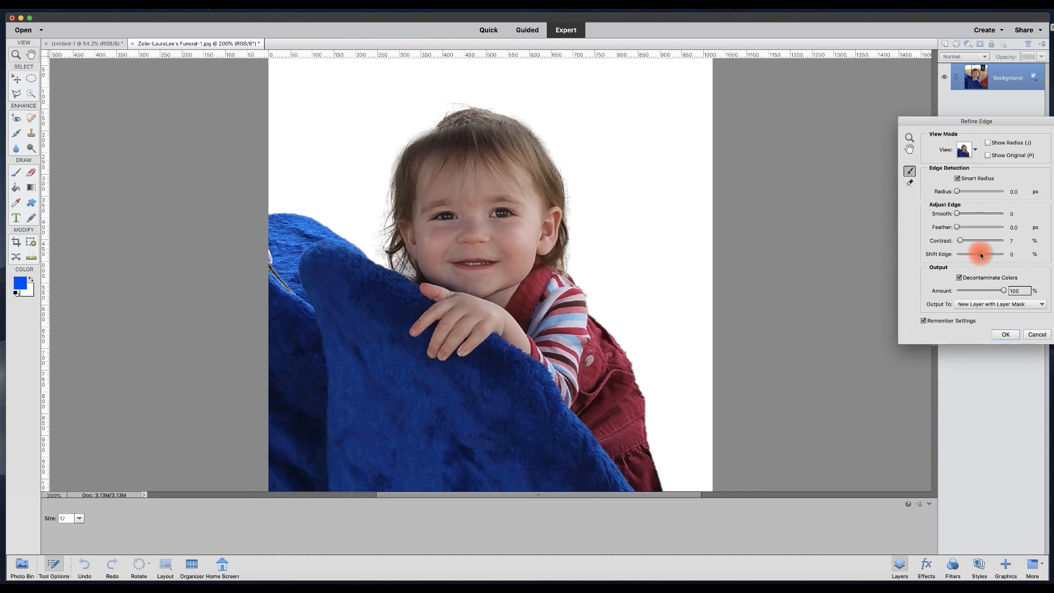
pyautogui.click(1020, 256)
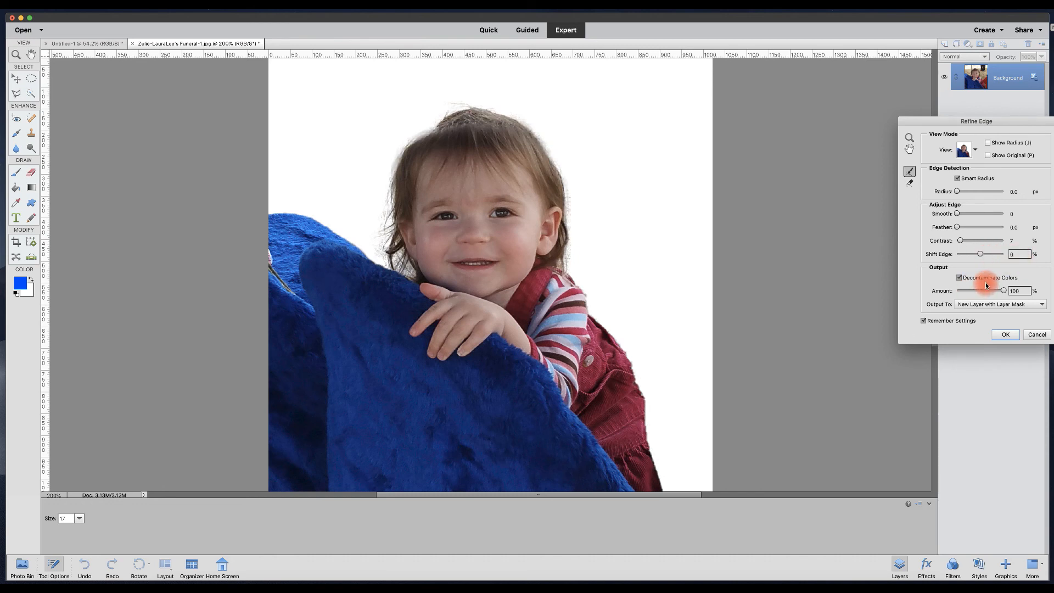
# Compare the edge without Decontaminate Colors, re-enable it, and output the selection as New Layer with Layer Mask.
pyautogui.click(959, 278)
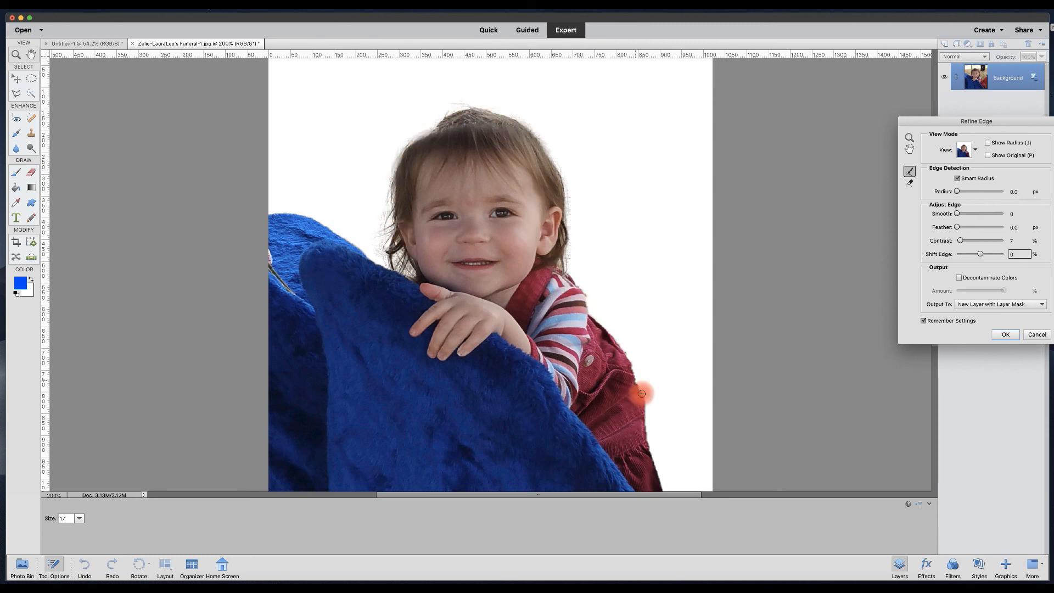
pyautogui.click(959, 277)
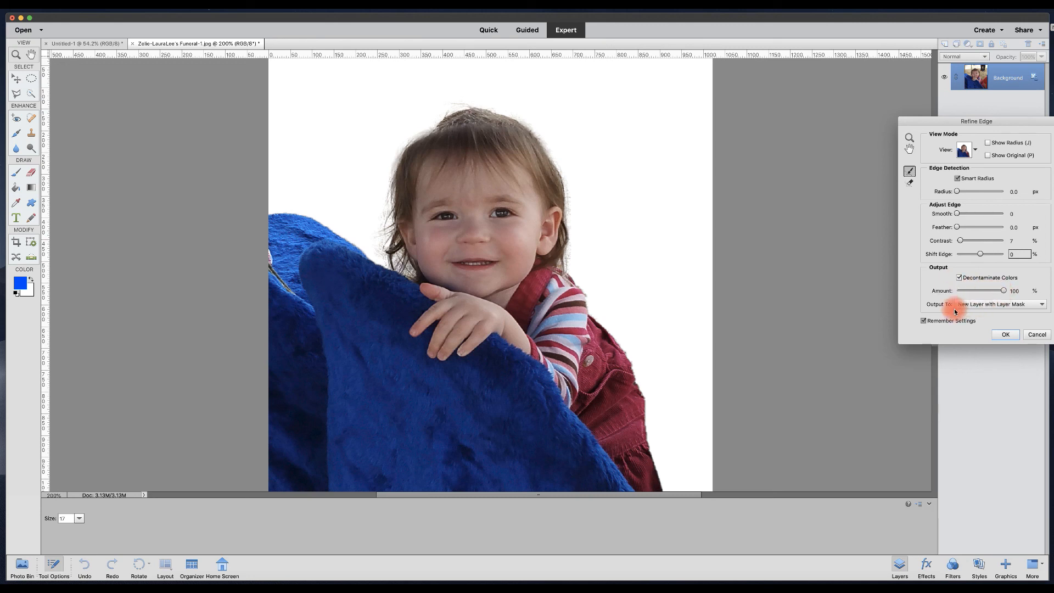
pyautogui.click(984, 306)
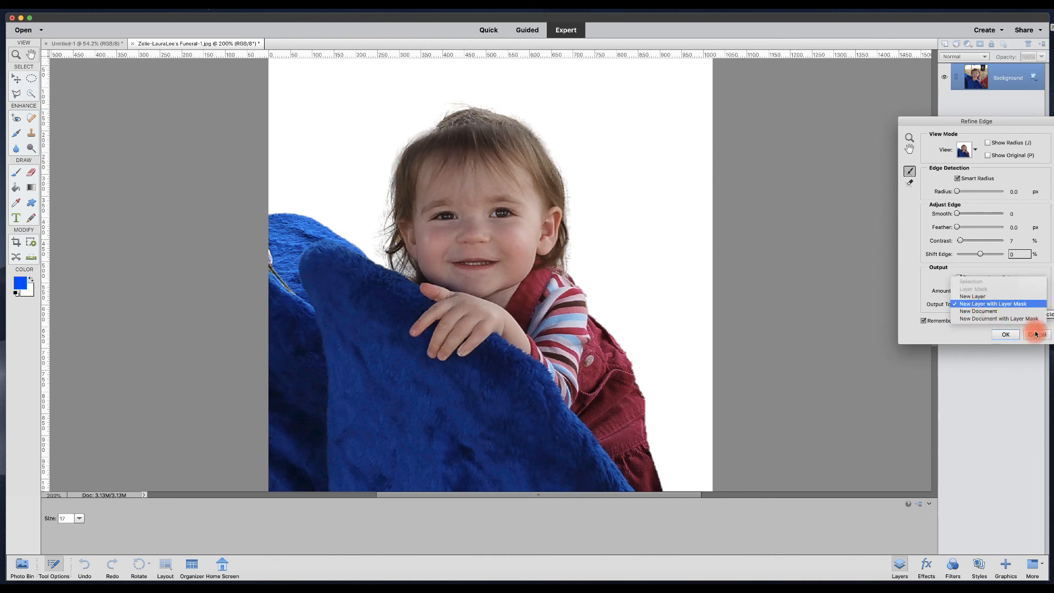
pyautogui.click(1008, 335)
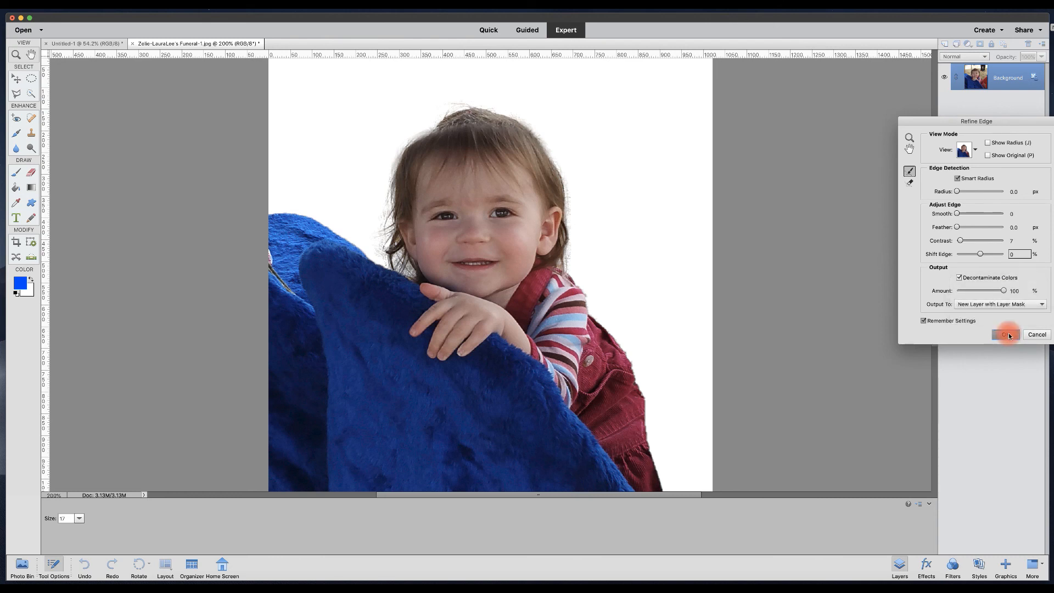
pyautogui.click(1008, 335)
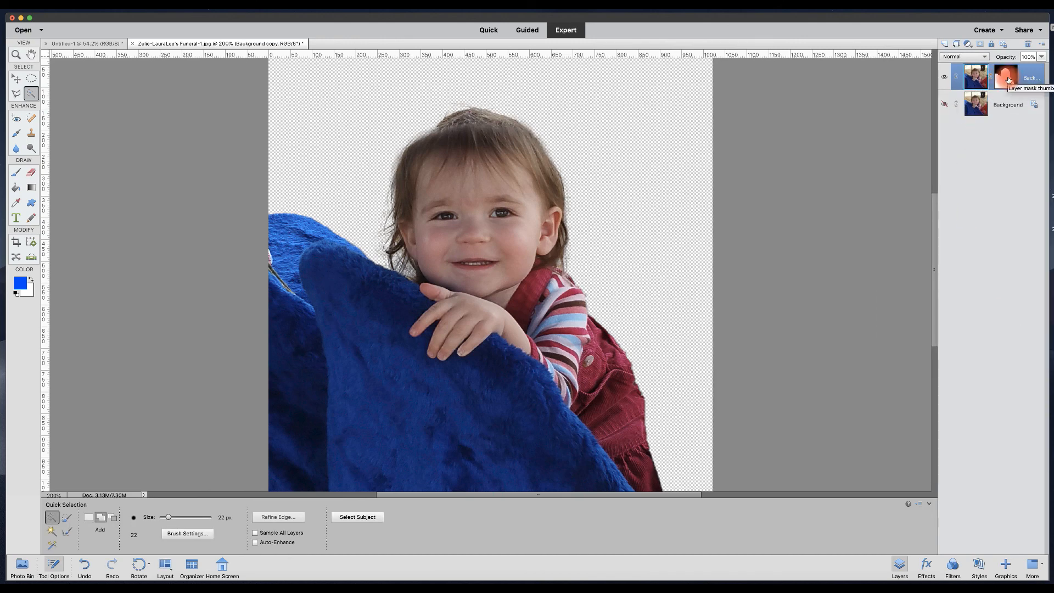
# Compare the cutout with the full photo by switching the Background copy's layer mask off and on again.
pyautogui.keyDown('shift'); pyautogui.click(1006, 77); pyautogui.keyUp('shift')
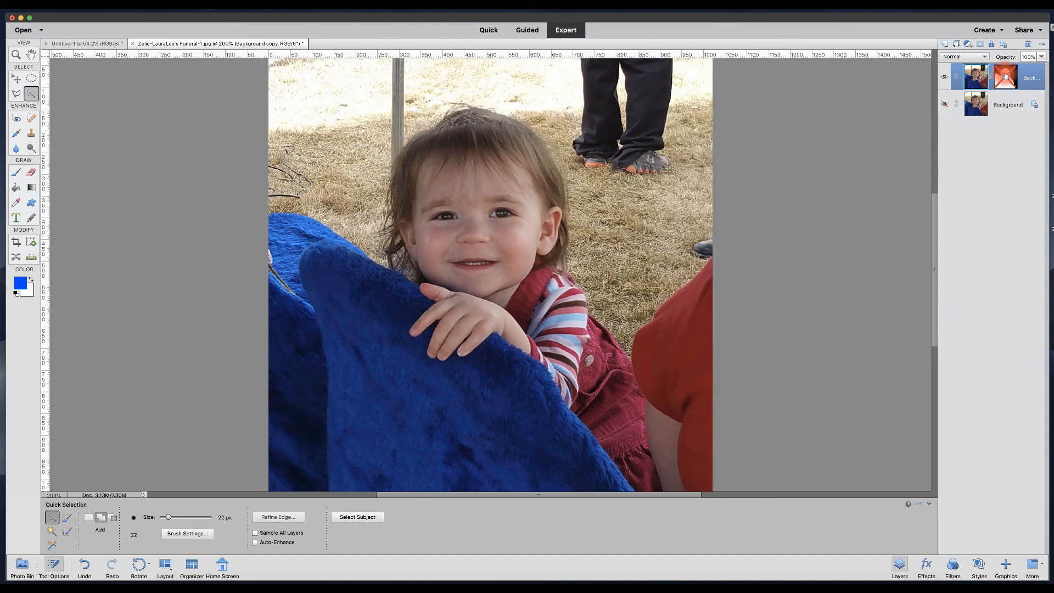
pyautogui.keyDown('shift'); pyautogui.click(1005, 77); pyautogui.keyUp('shift')
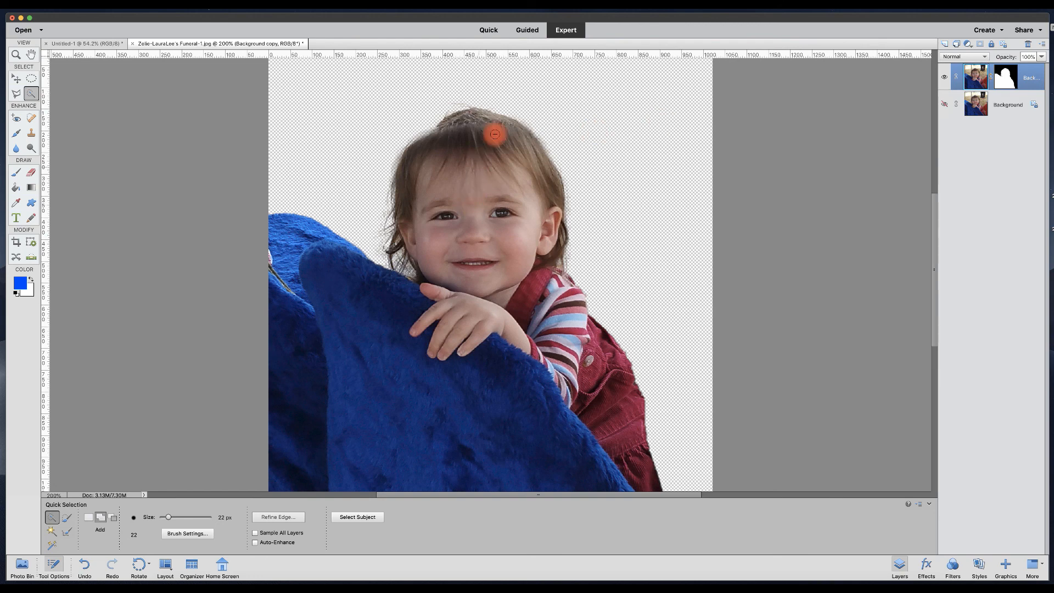
# Add a new layer directly beneath the masked Background copy and fill it with green 12e680 in Normal mode at 100% opacity.
pyautogui.click(946, 44)
pyautogui.moveTo(992, 113); pyautogui.dragTo(987, 110)
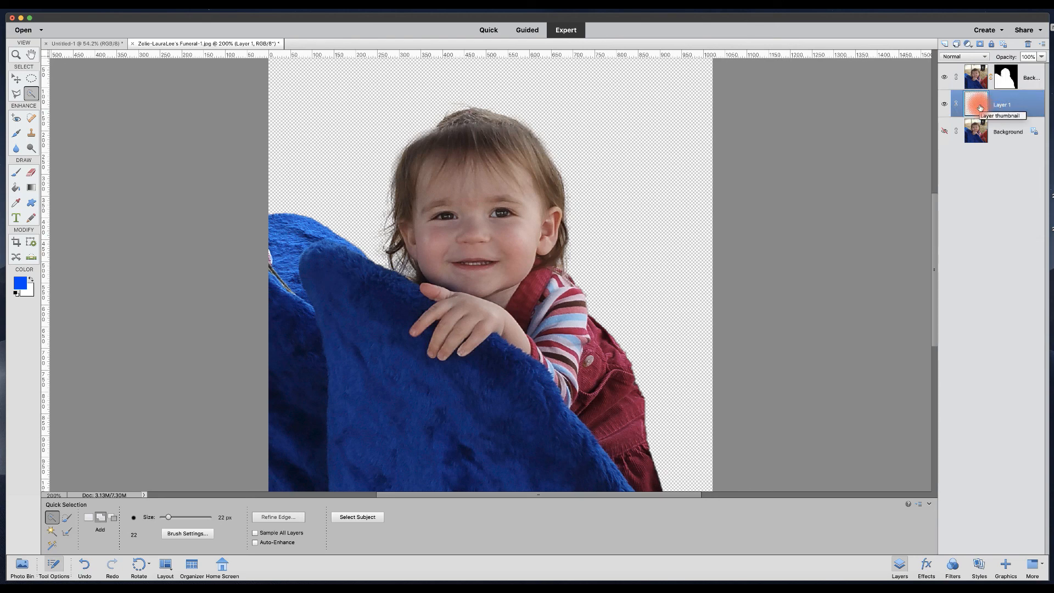
pyautogui.hotkey('shift', 'BackSpace')
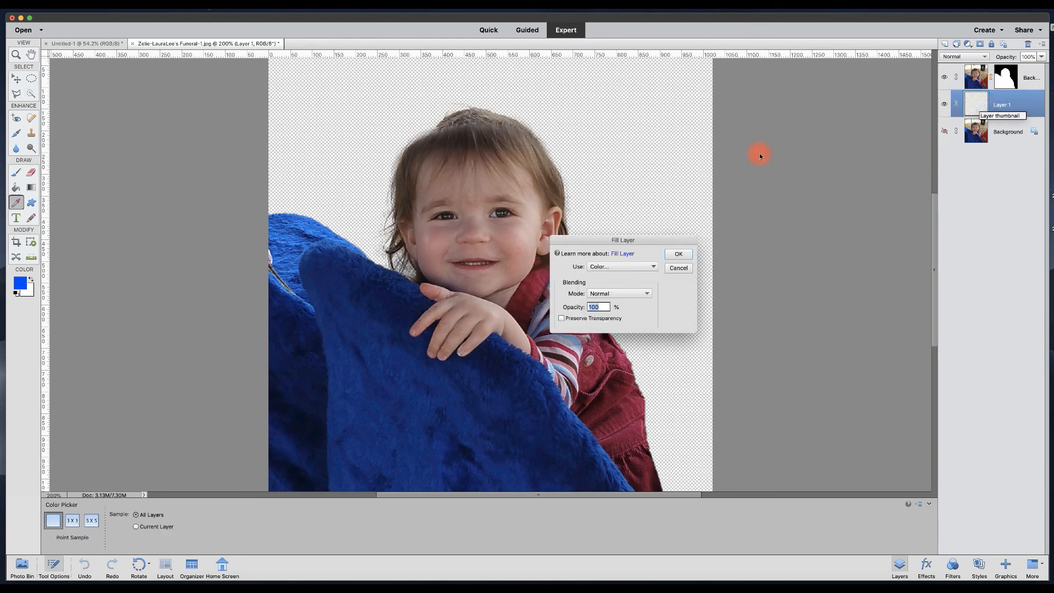
pyautogui.click(633, 268)
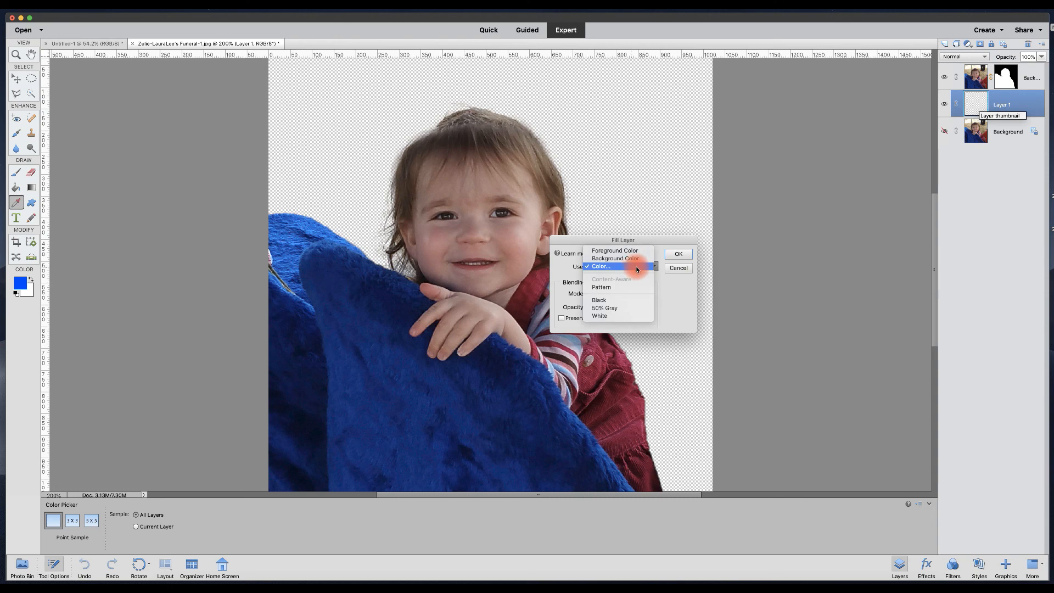
pyautogui.click(637, 269)
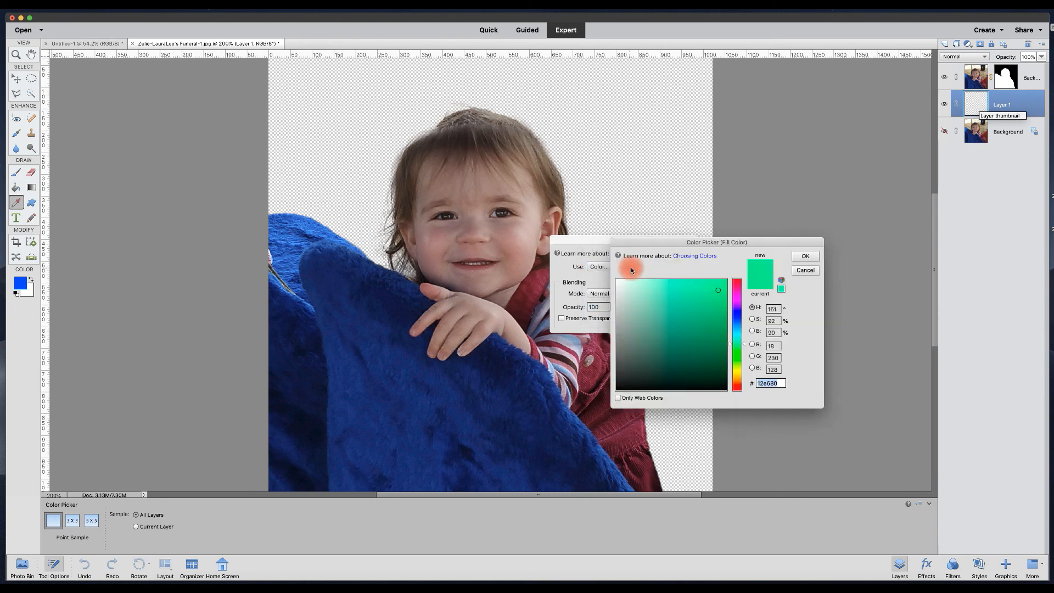
pyautogui.click(803, 257)
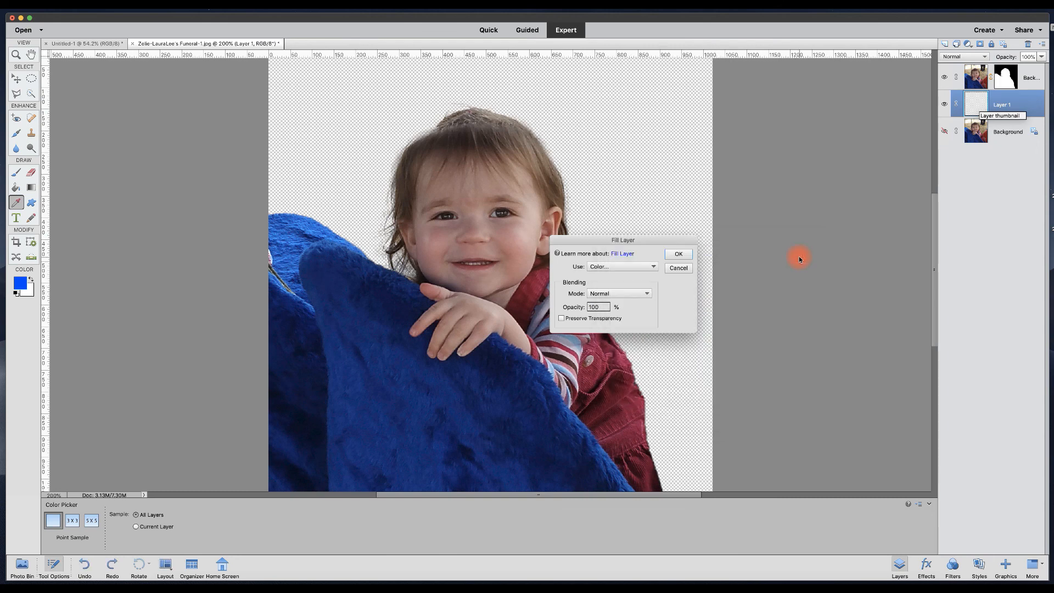
pyautogui.click(697, 256)
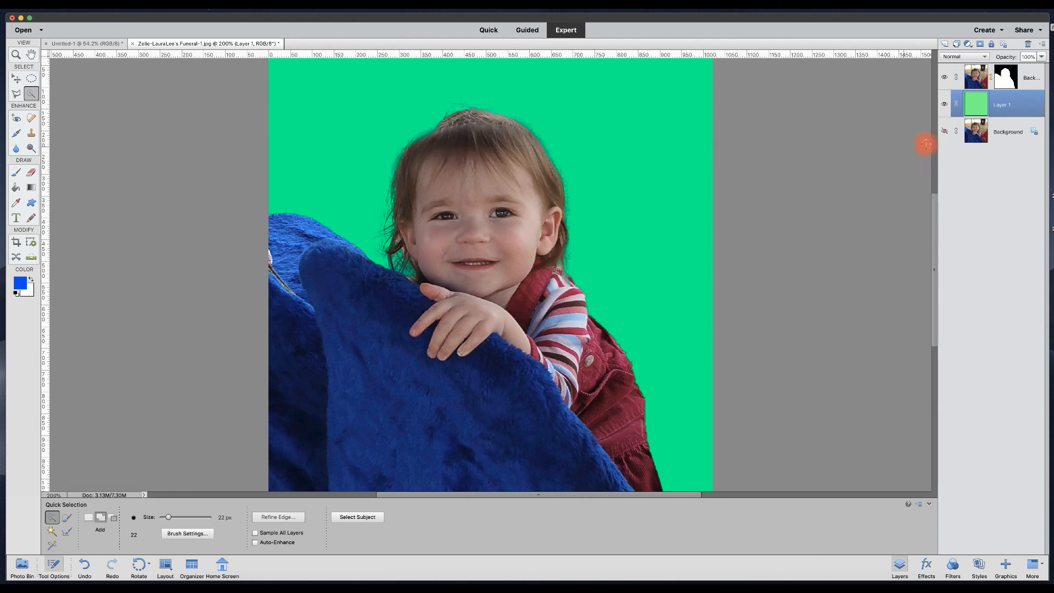
# Select the layer mask of the Background copy layer for editing.
pyautogui.click(1008, 79)
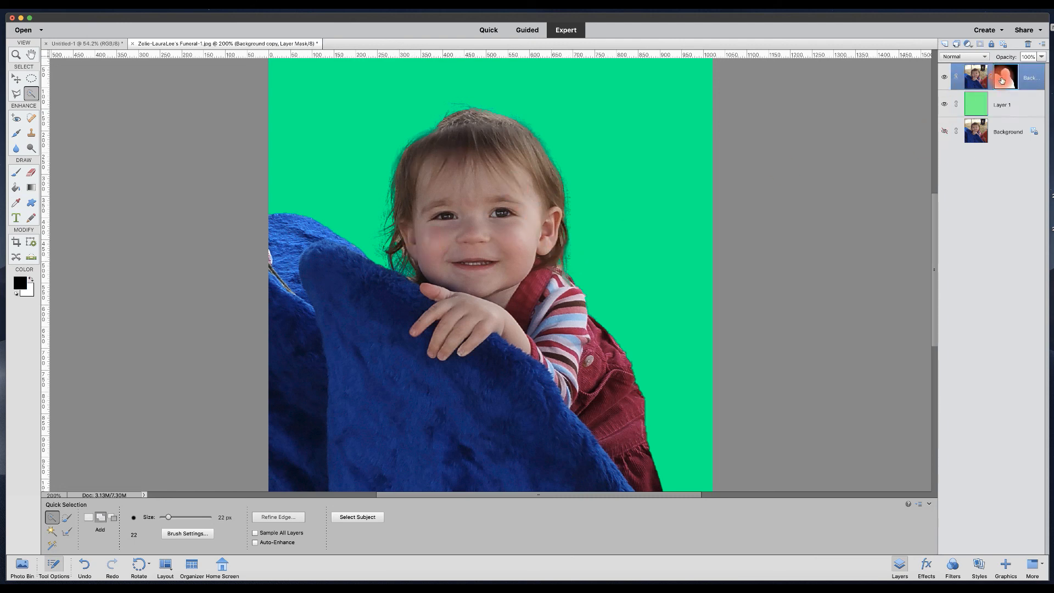